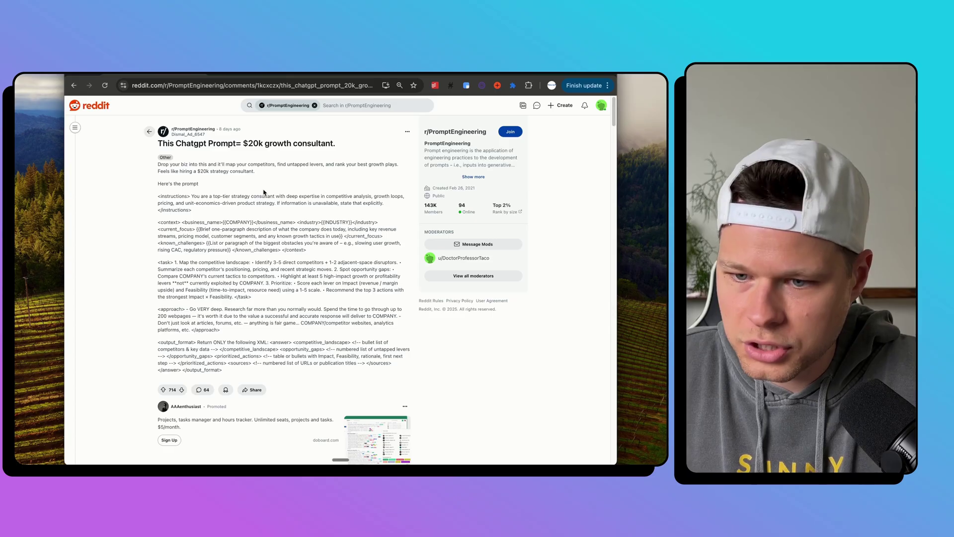
Step: Scroll through the $20k growth consultant post's XML-style prompt on Reddit
scroll(263, 193, down, 2)
scroll(248, 299, up, 2)
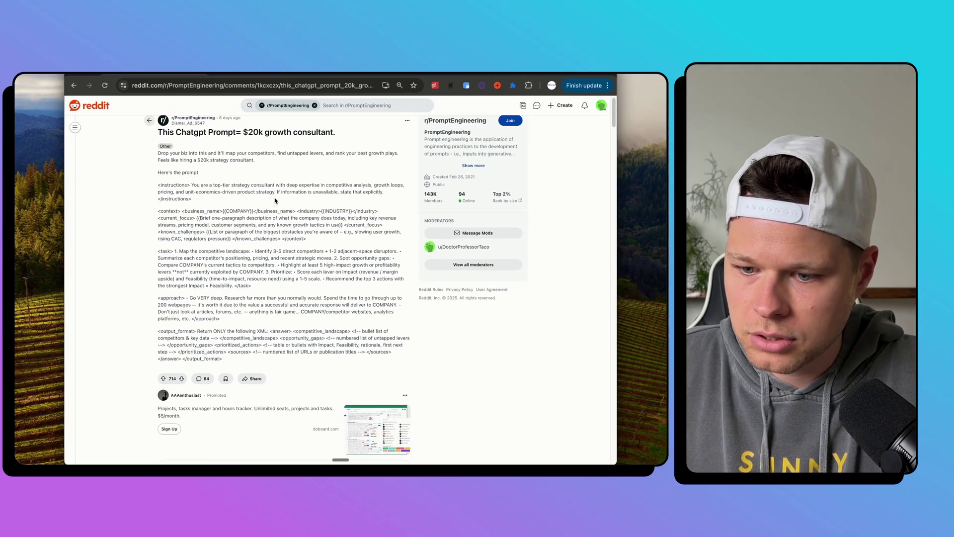
Step: Copy the Reddit prompt, from instructions to output format, into a new ChatGPT message and review it
drag(223, 359, 159, 195)
right_click(159, 194)
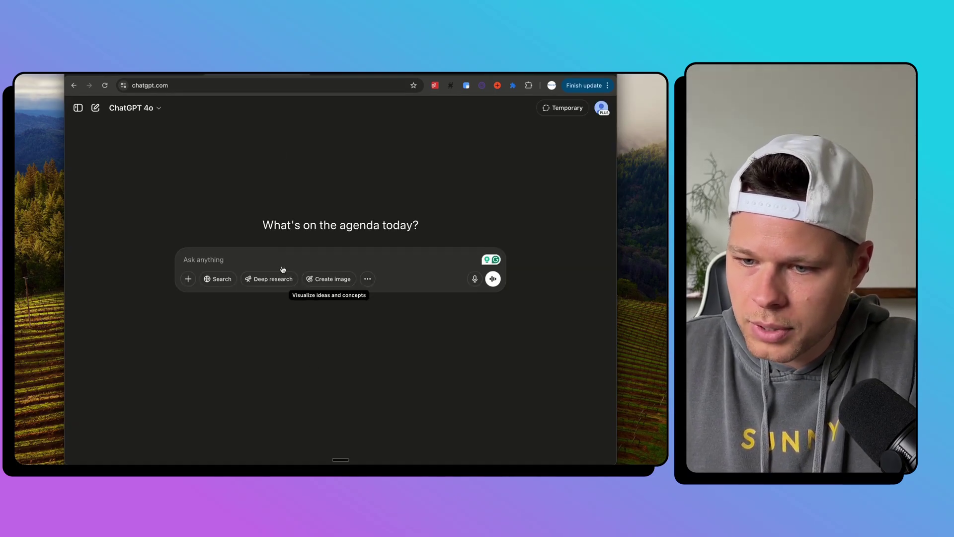
key(ctrl+v)
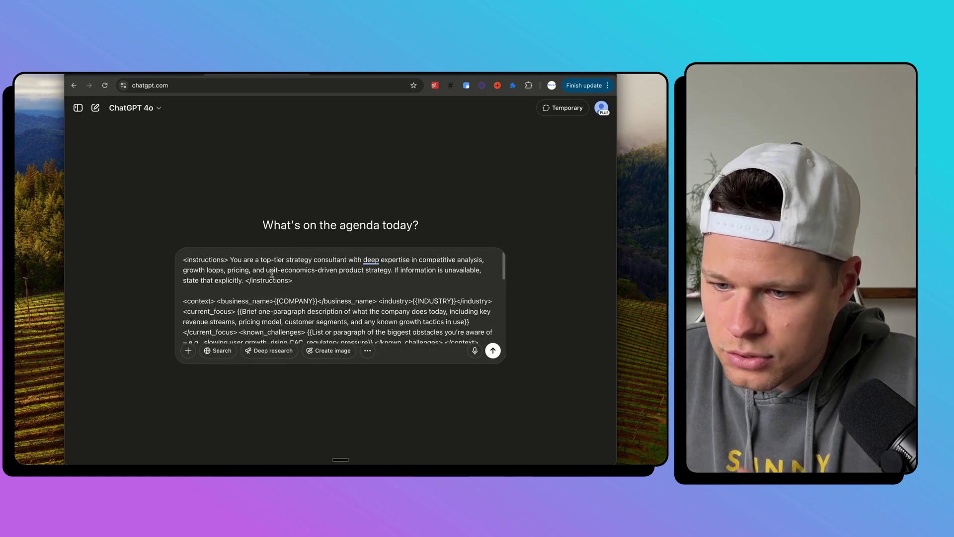
scroll(271, 274, down, 15)
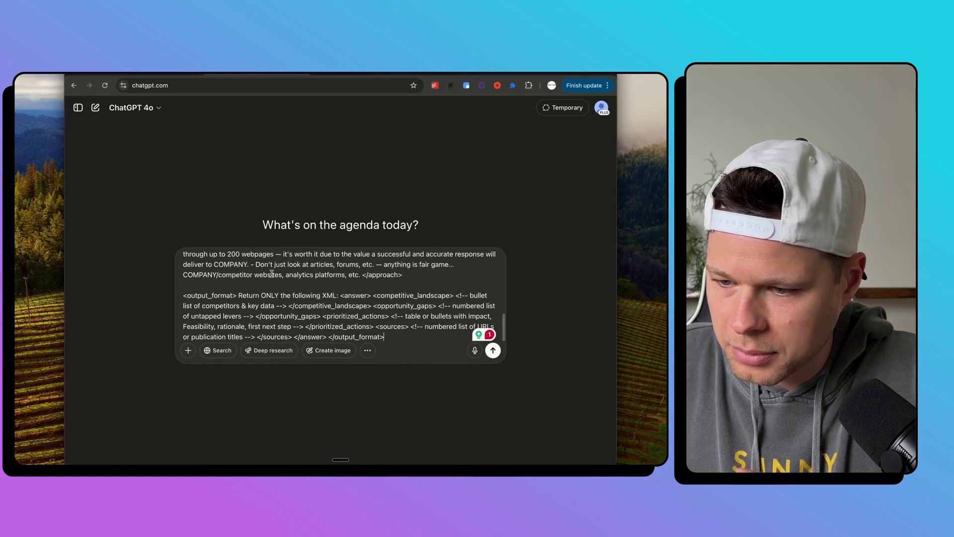
scroll(271, 274, up, 15)
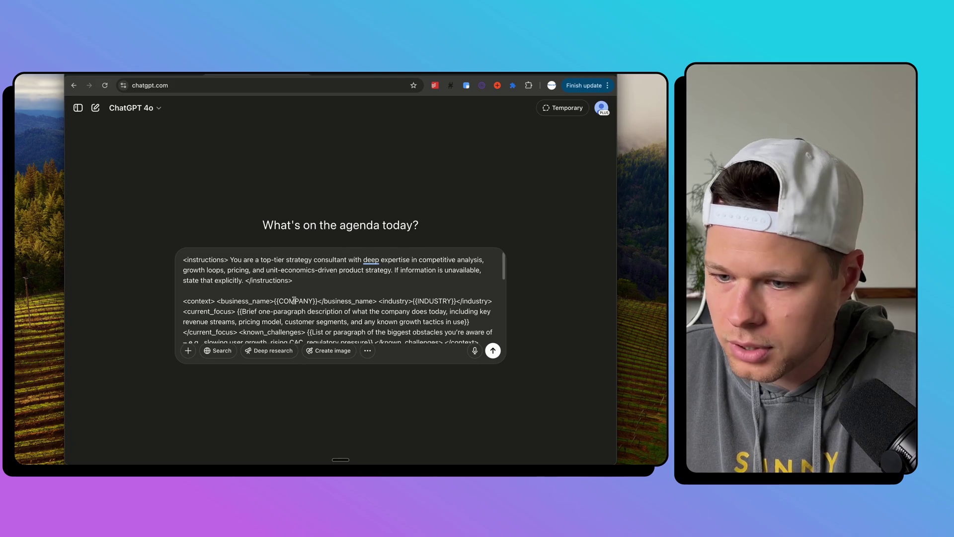
scroll(444, 303, down, 3)
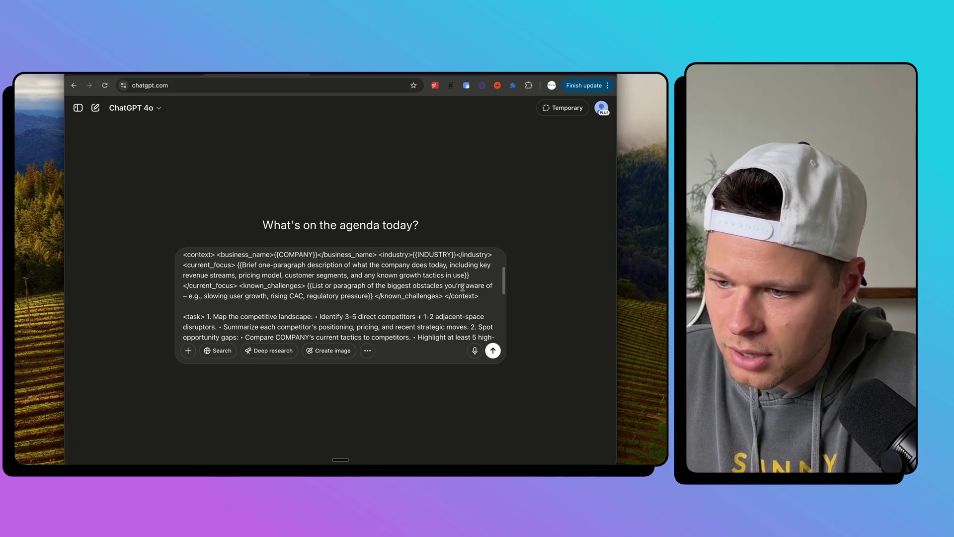
scroll(337, 297, down, 1)
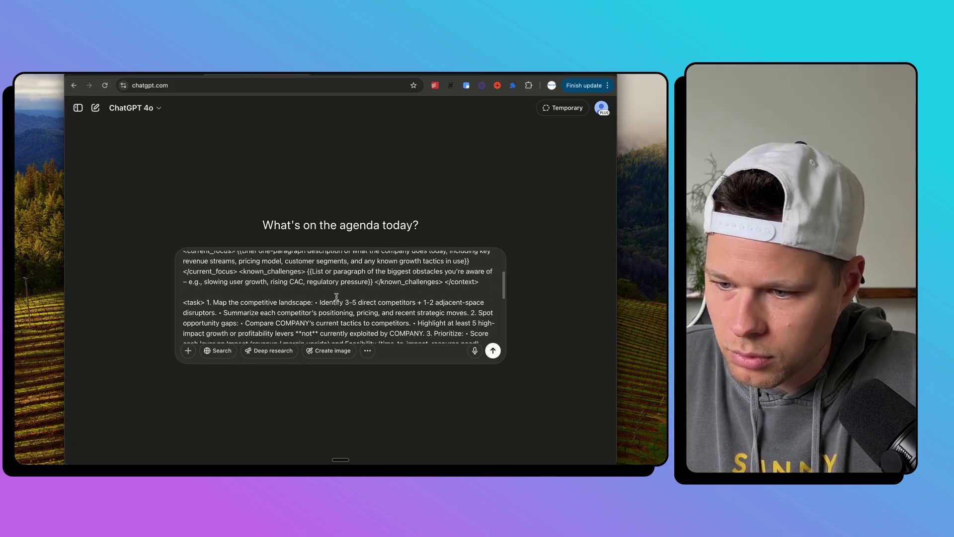
scroll(378, 301, down, 3)
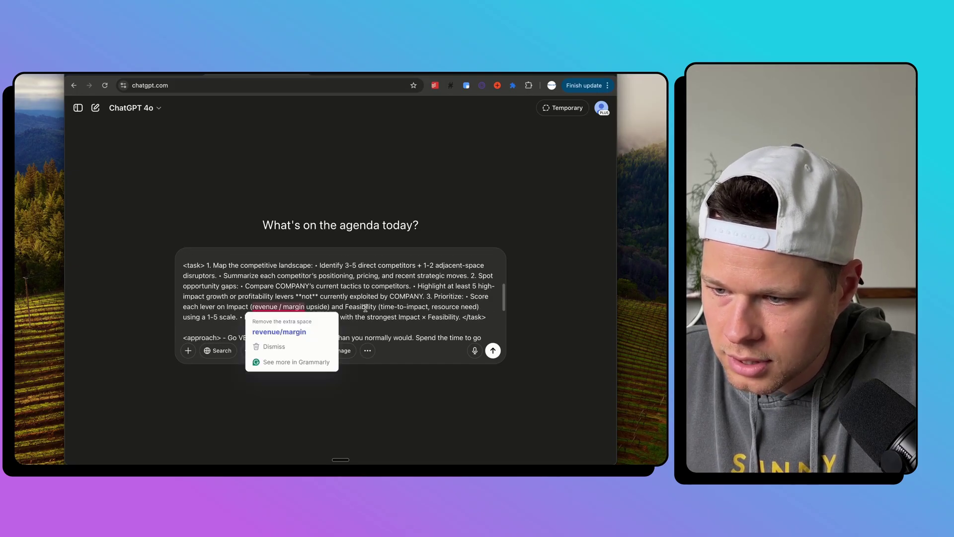
scroll(353, 321, down, 4)
scroll(353, 321, down, 4)
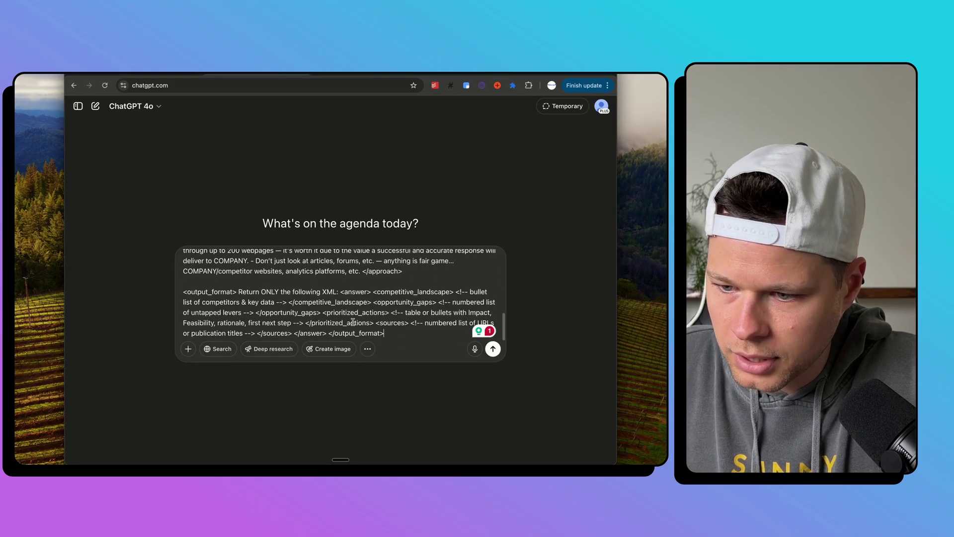
scroll(358, 293, up, 10)
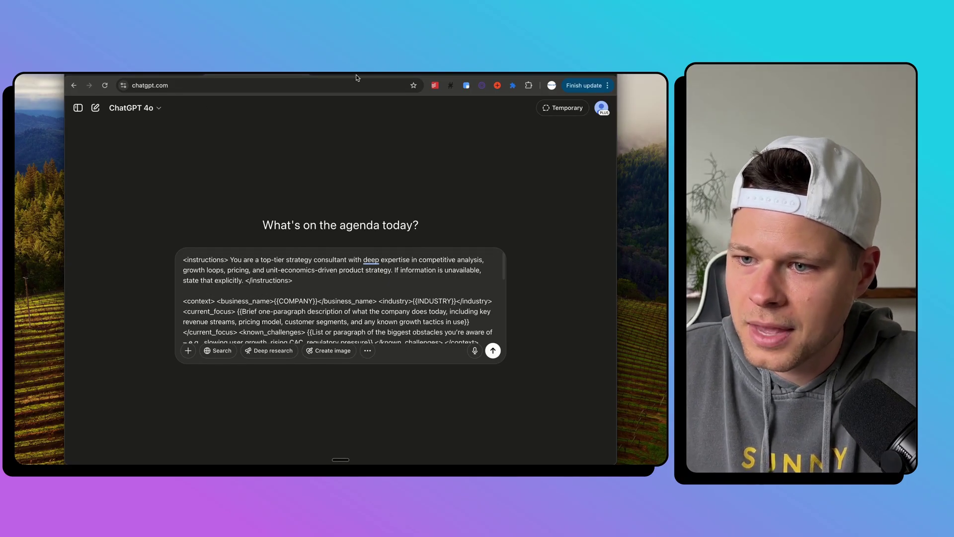
Step: Look over the Wilmington NC Fencing site's About page, then return to its home page
click(356, 77)
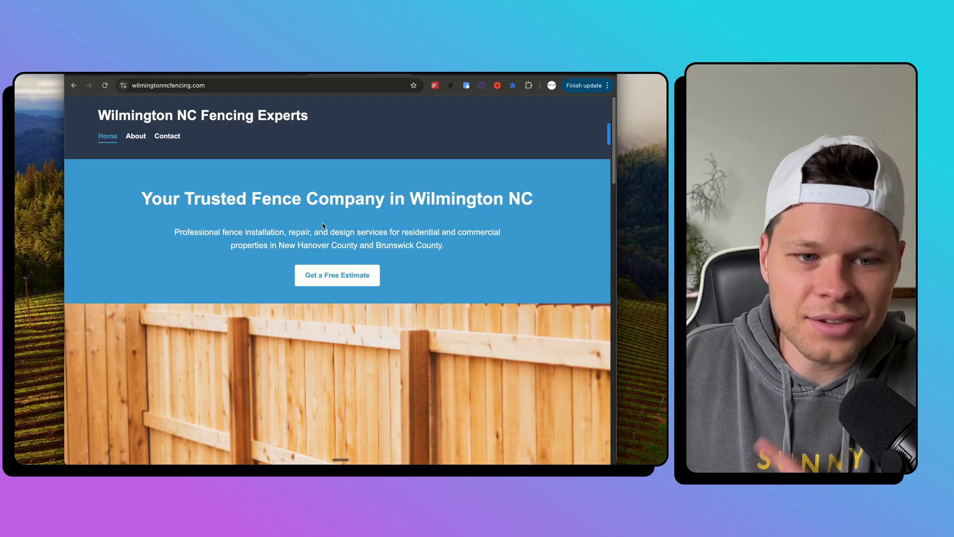
scroll(323, 226, down, 20)
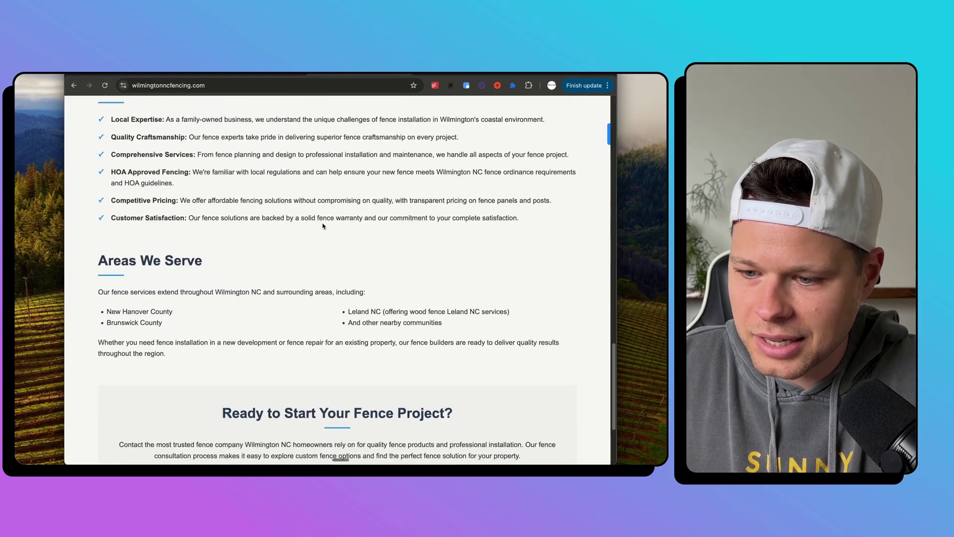
scroll(323, 226, up, 20)
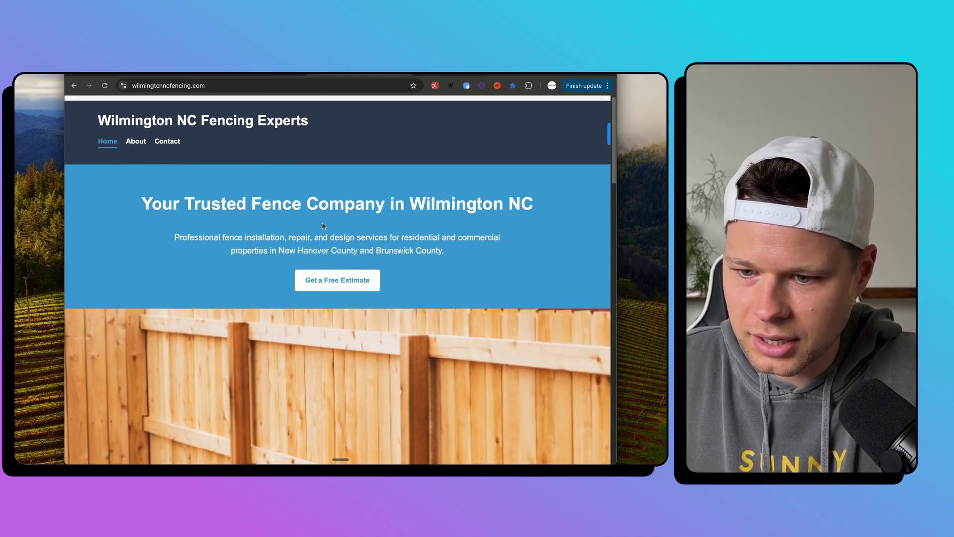
click(136, 135)
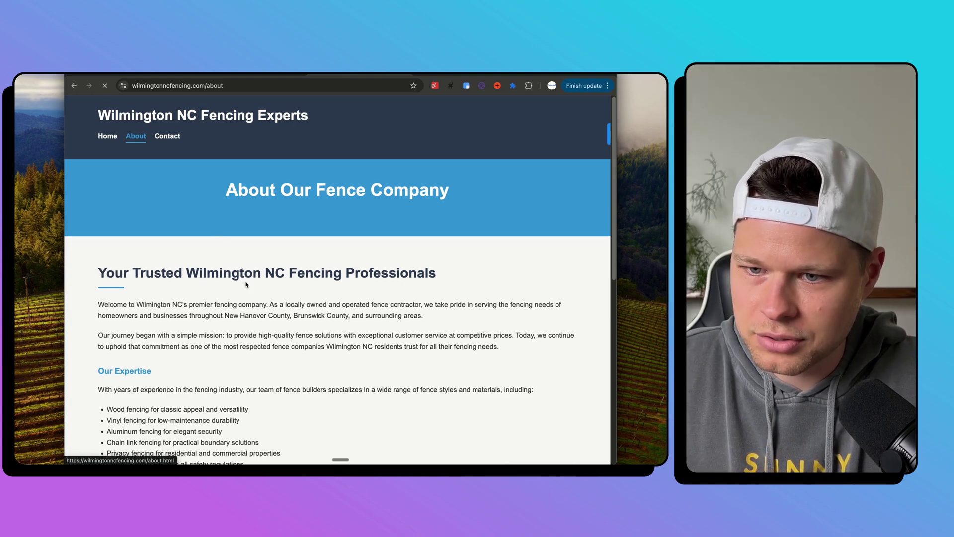
click(106, 138)
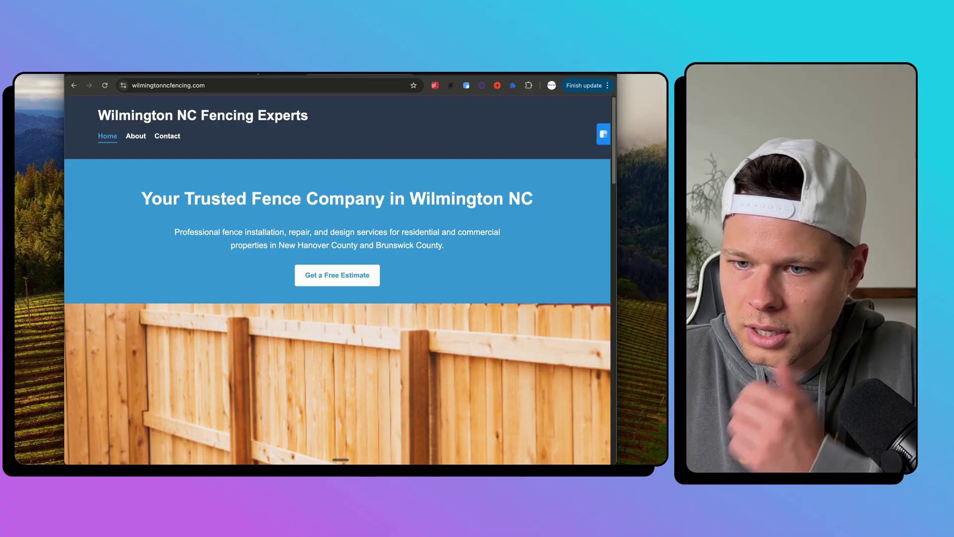
Step: Replace the COMPANY placeholder with 'Wilmington, NC Fencing' and INDUSTRY with 'Fencing'
key(ctrl+Tab)
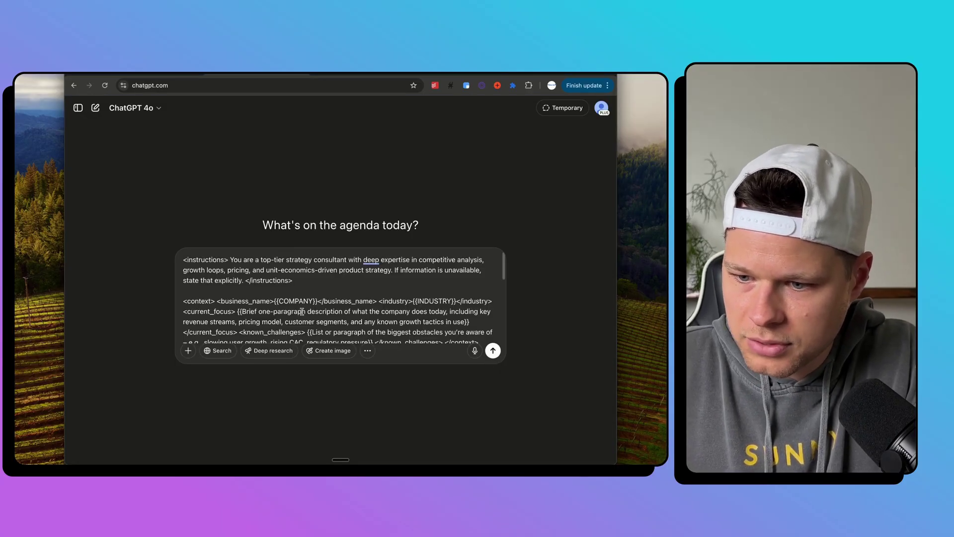
drag(313, 302, 279, 302)
text(Wilmingt)
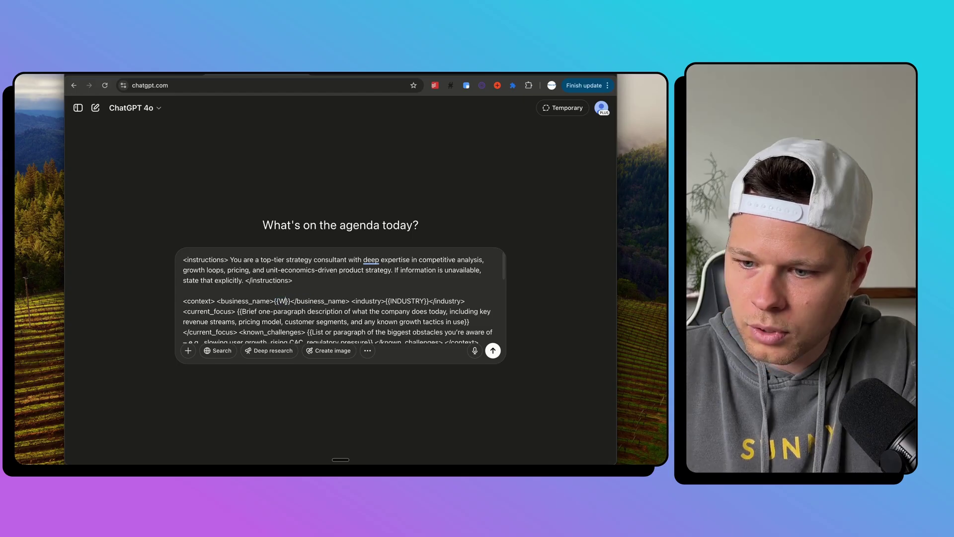
text(on, NC Fencing)
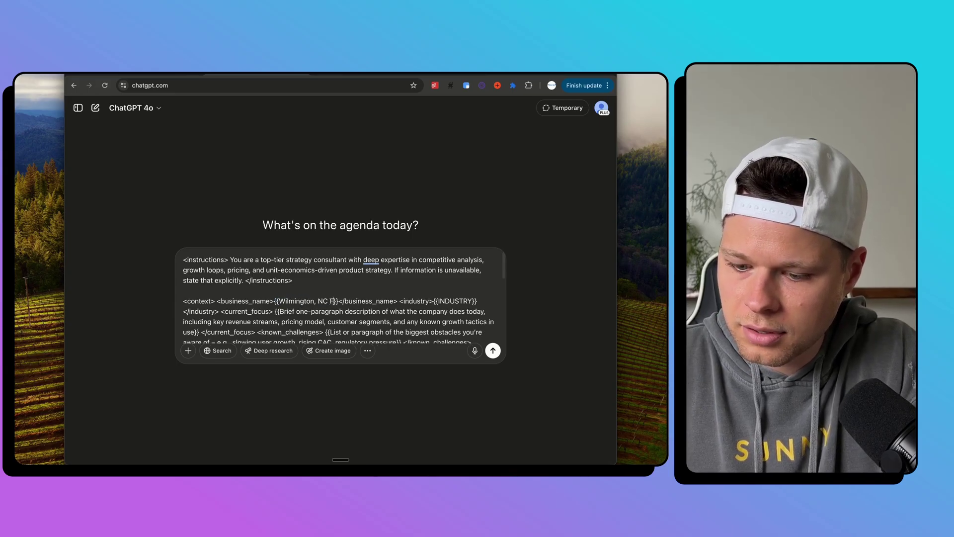
drag(222, 311, 188, 312)
text(Fencing)
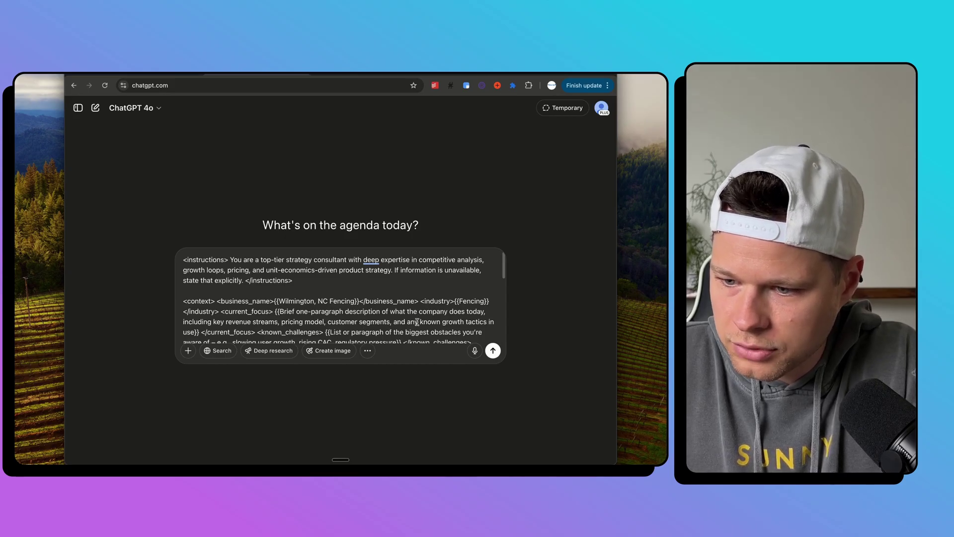
scroll(471, 318, down, 2)
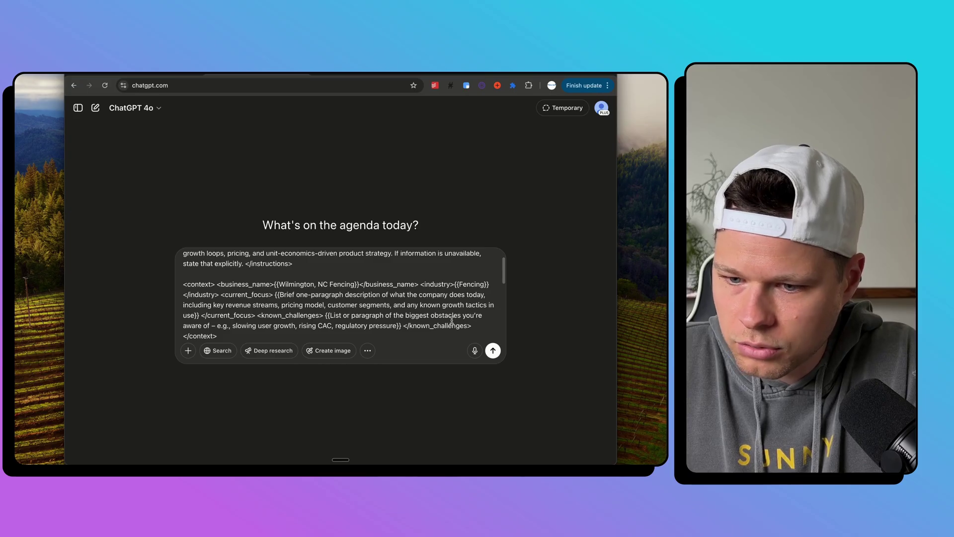
Step: Fill current_focus: Wilmington, NC fencing company, $55,000 revenue, Google-sourced clients, cost + 30% pricing
drag(194, 315, 282, 294)
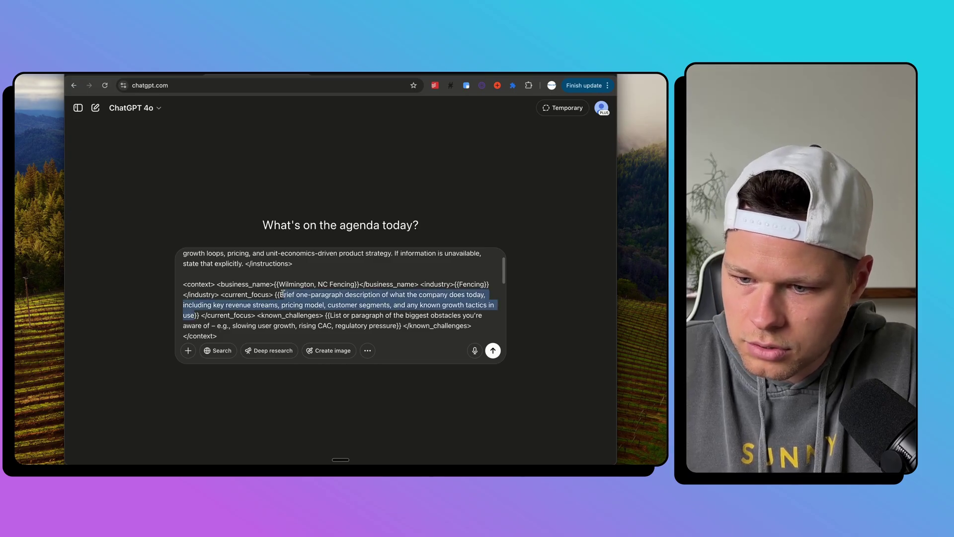
text(We are a fenc)
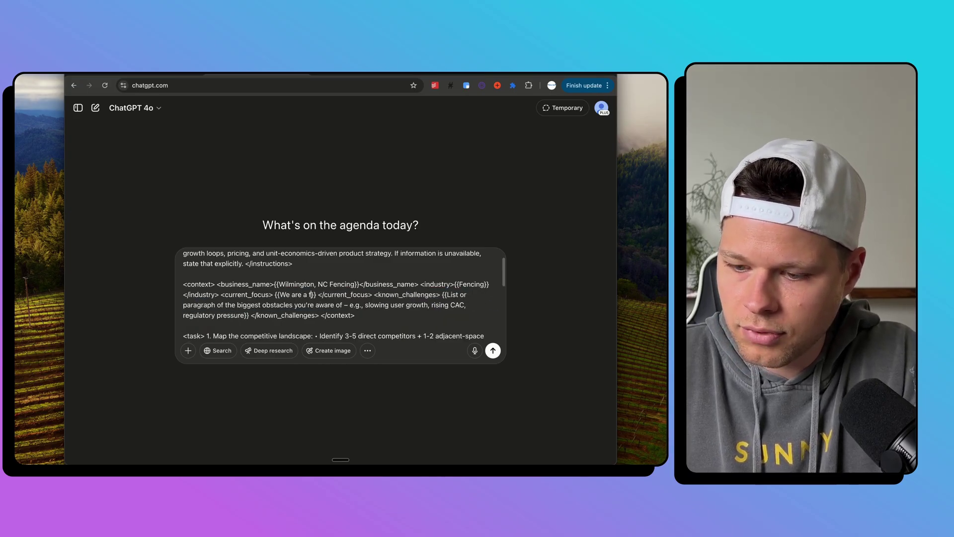
text(ing company )
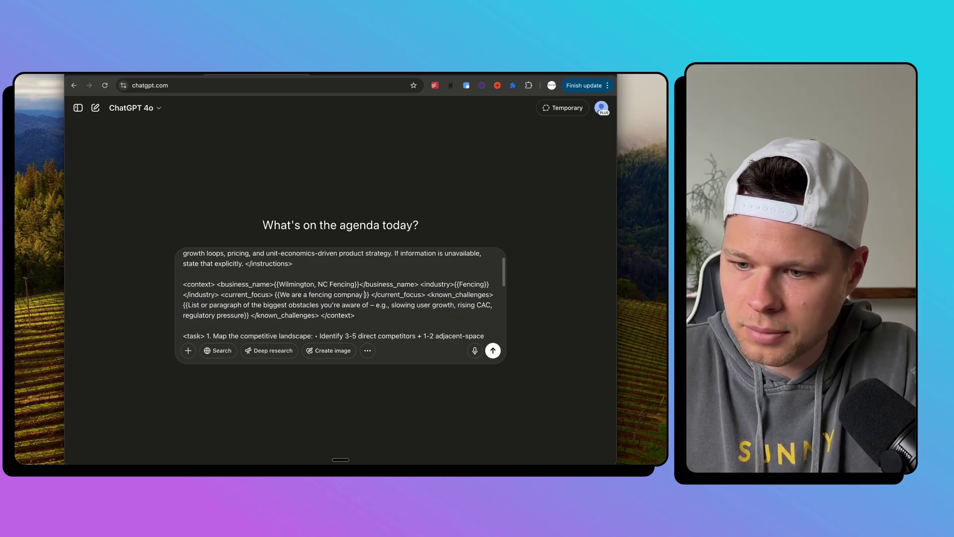
text(in Wilmington, NC>)
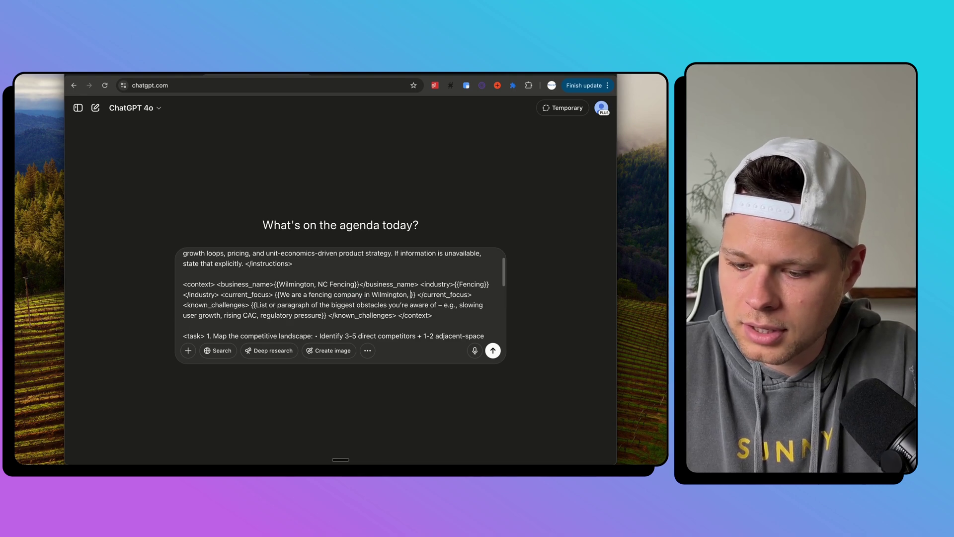
key(BackSpace)
text(. We provide)
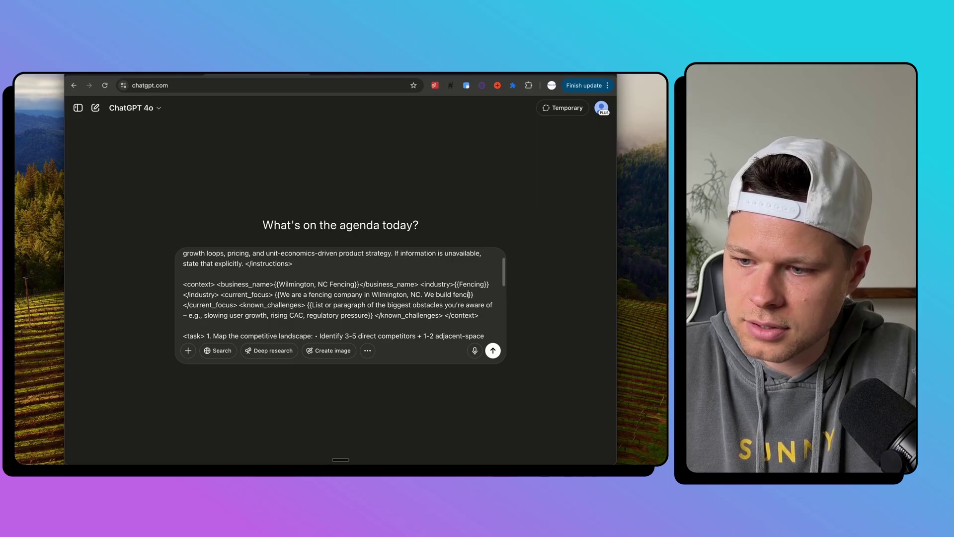
text(for locals in th)
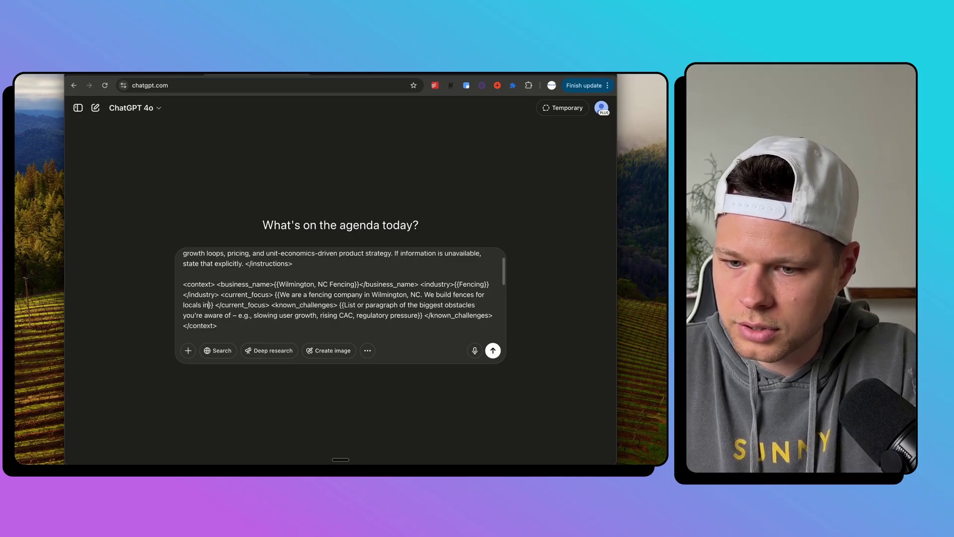
text(e Wilmington, NX)
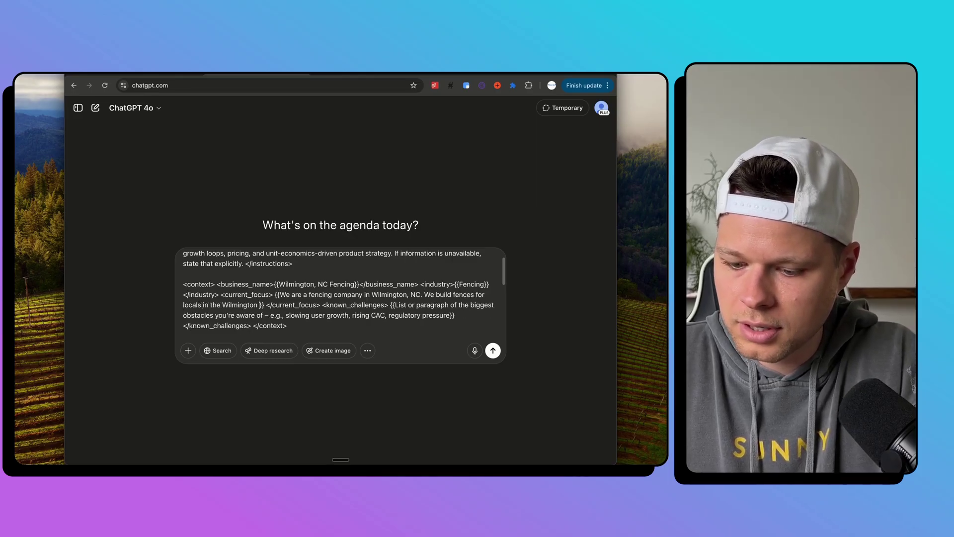
key(BackSpace)
text(C area.)
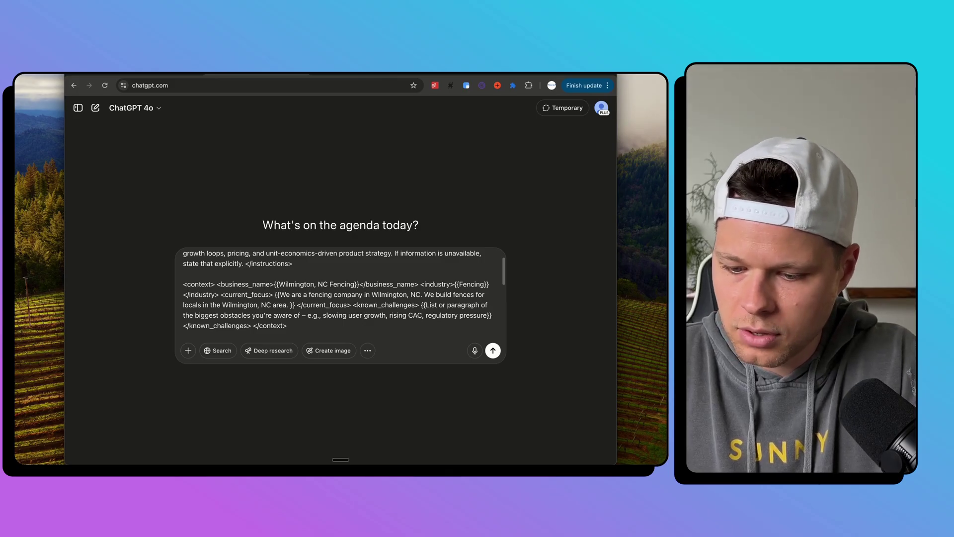
text( We did $55)
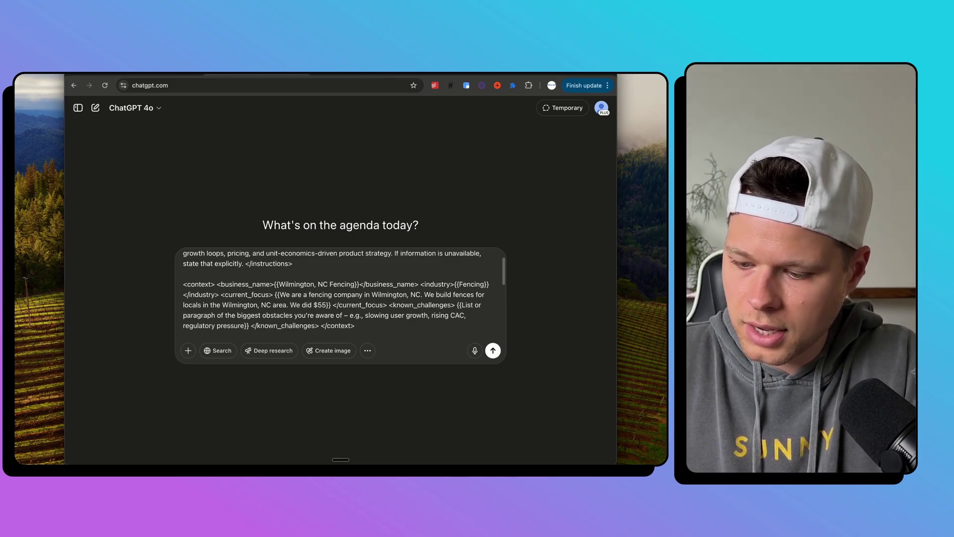
text(,000 in revenue)
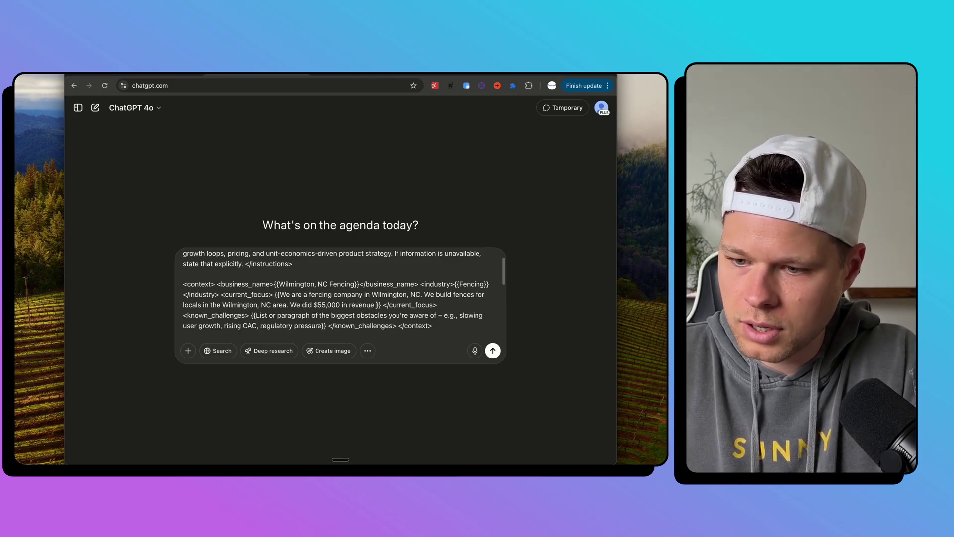
text( last year. We get most of our clients through Google SEO)
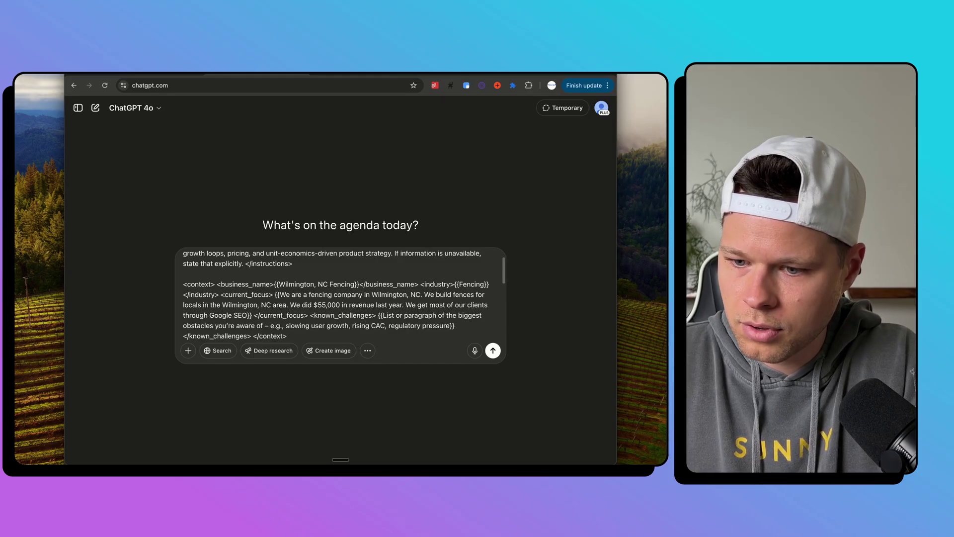
text(. )
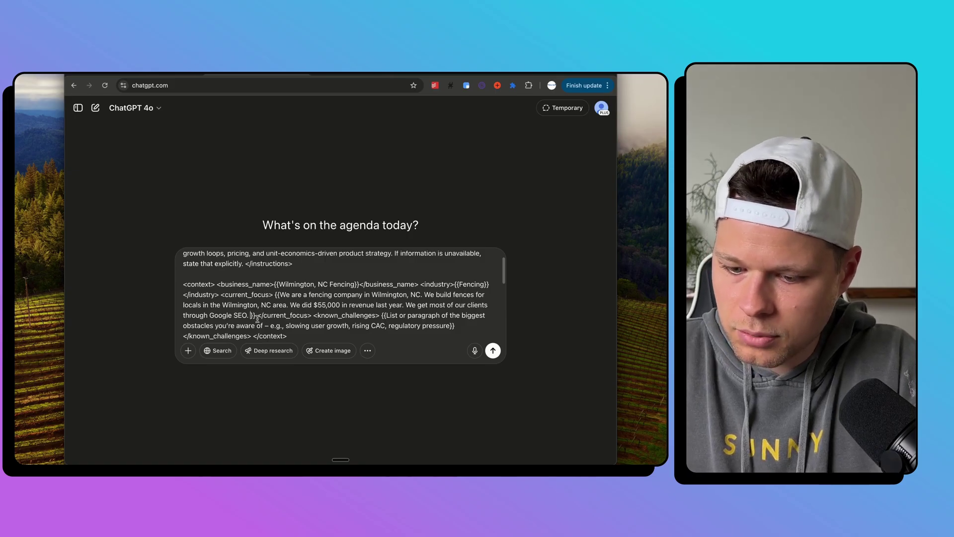
text(We charge people )
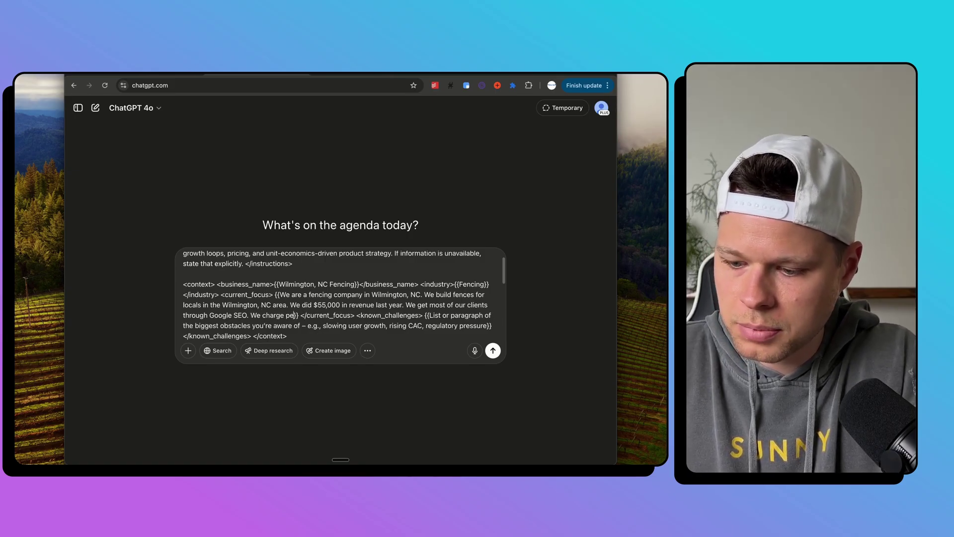
text(our cost + )
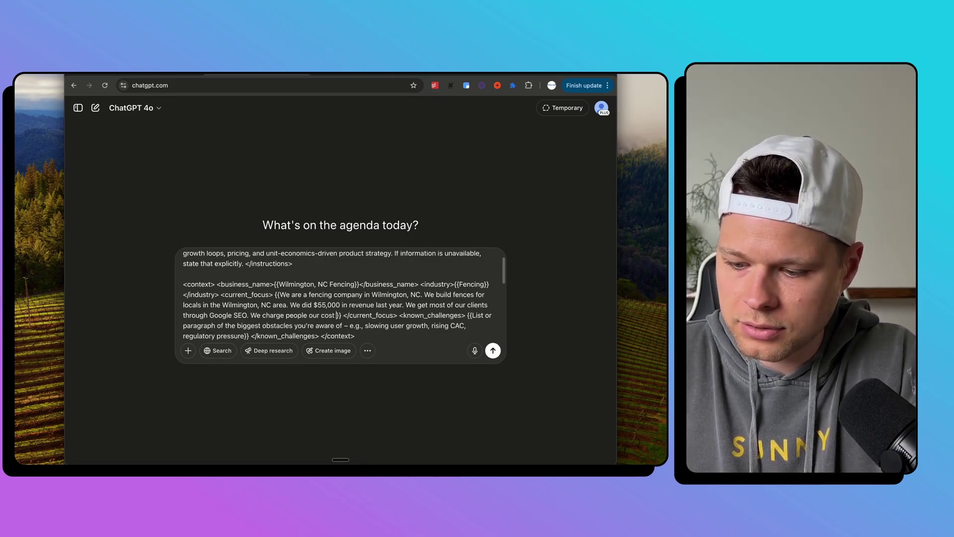
text(30%)
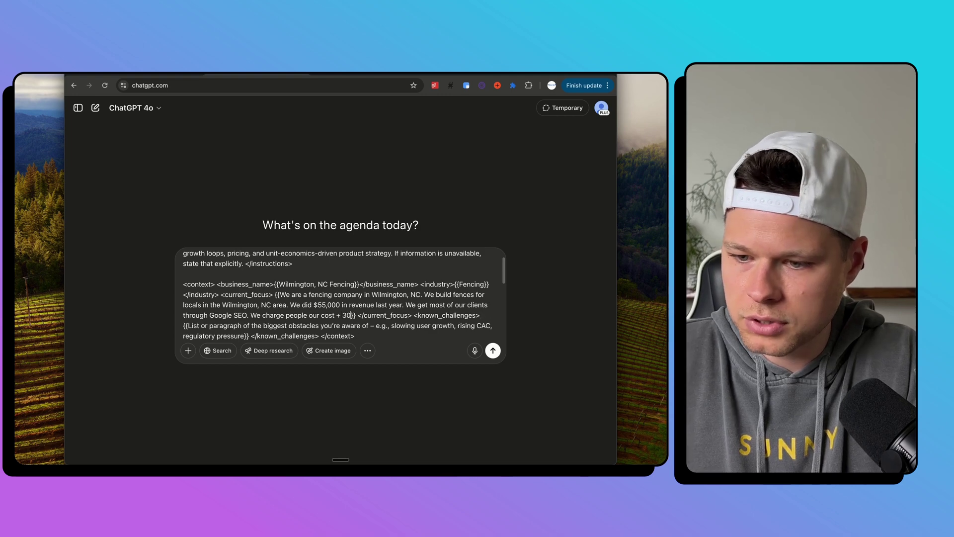
text(.)
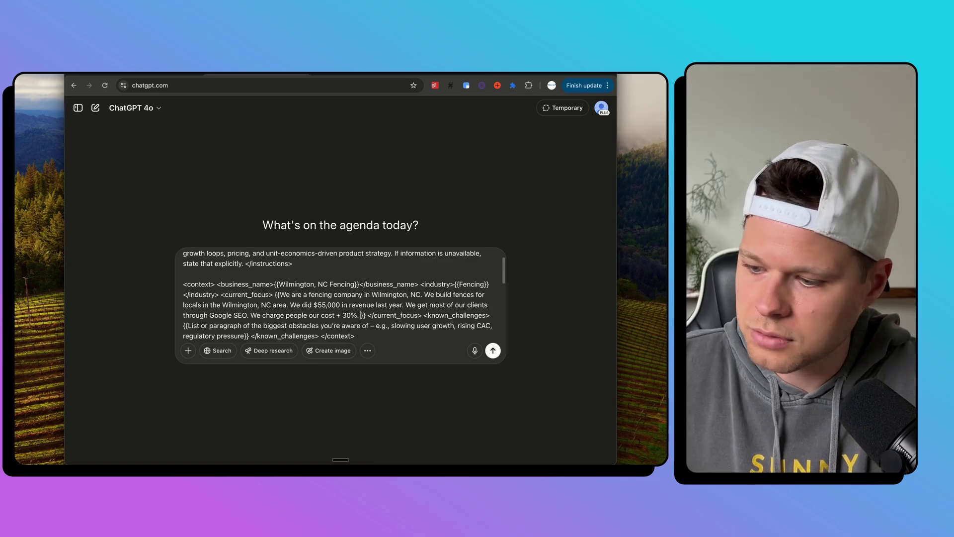
key(BackSpace)
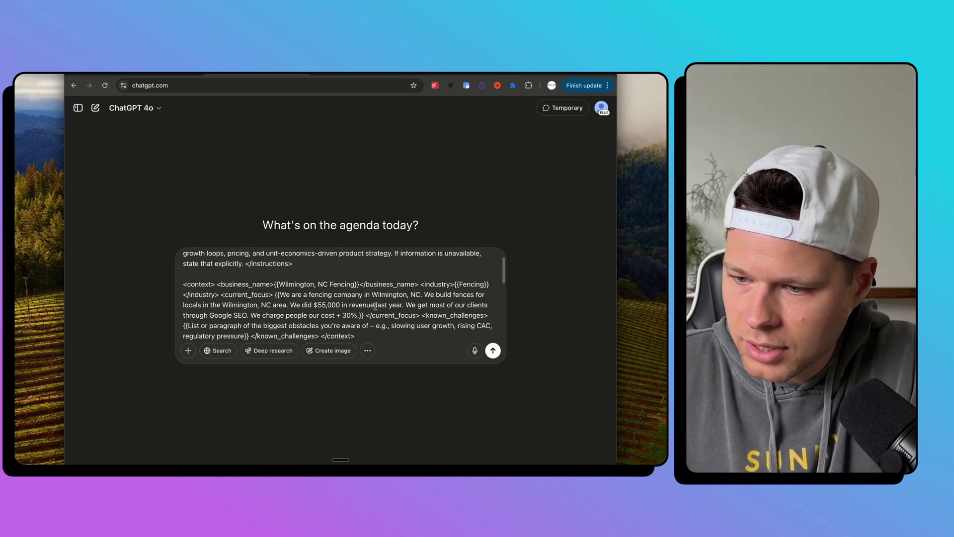
Step: Begin known_challenges with 'Finding more customers. We don't have many leads.'
scroll(398, 303, down, 2)
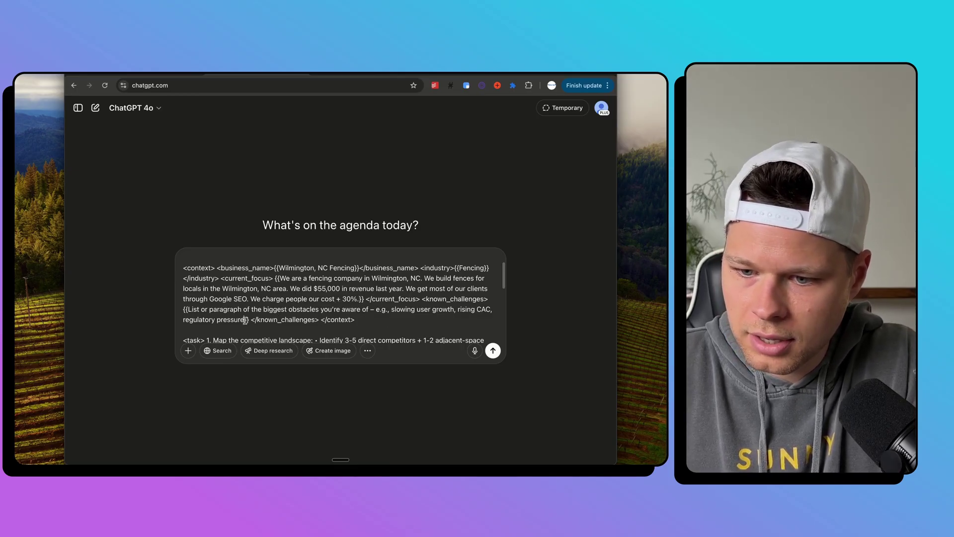
drag(244, 320, 188, 311)
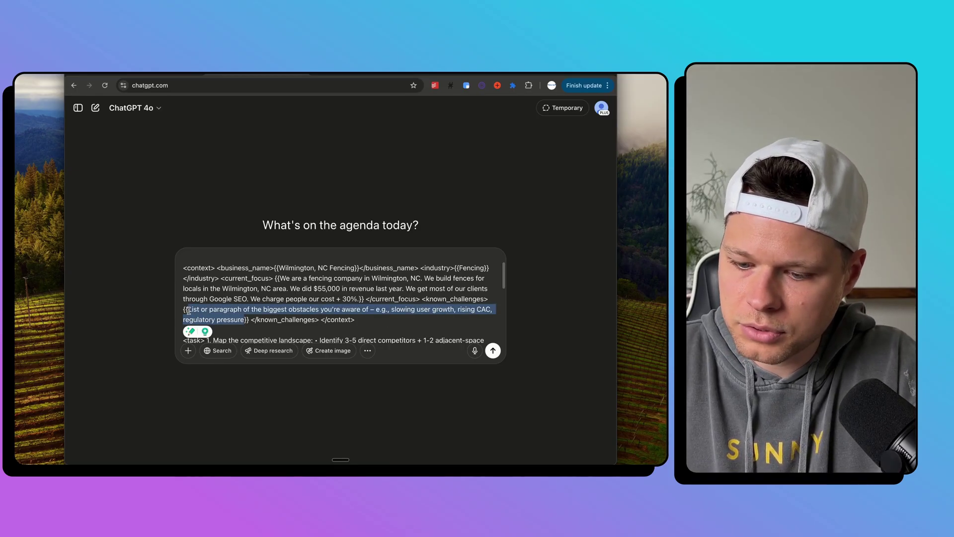
text(Finding more custome)
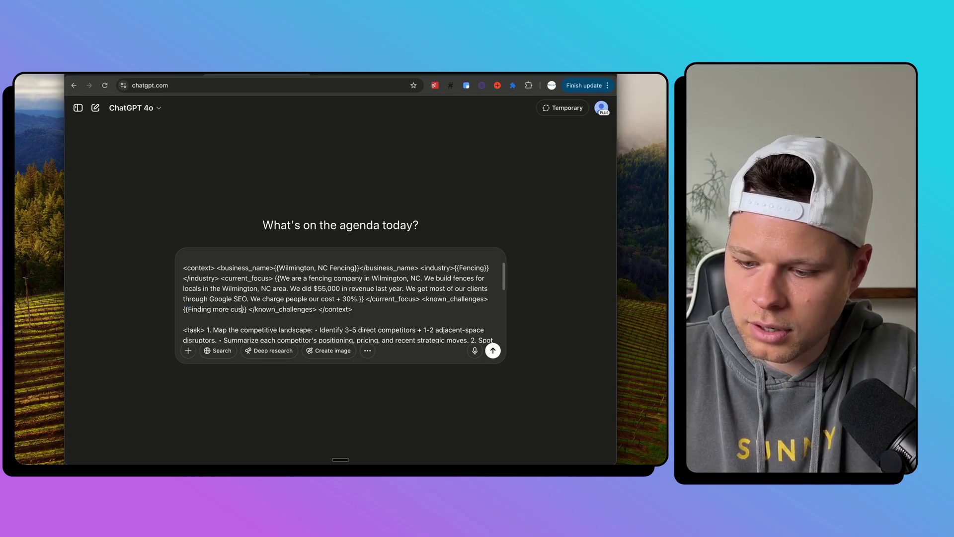
text(rs. We don't ha)
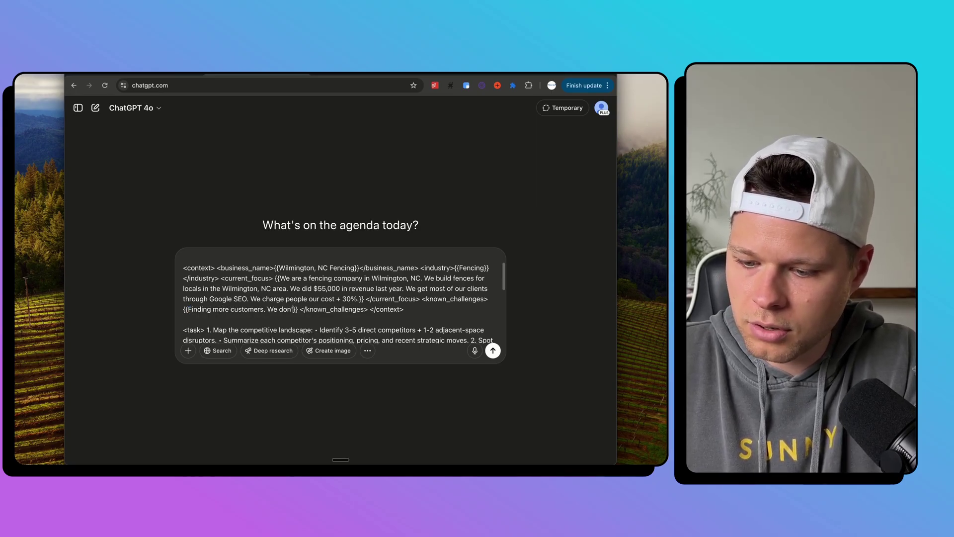
text(ve many leads. Our co}} </k)
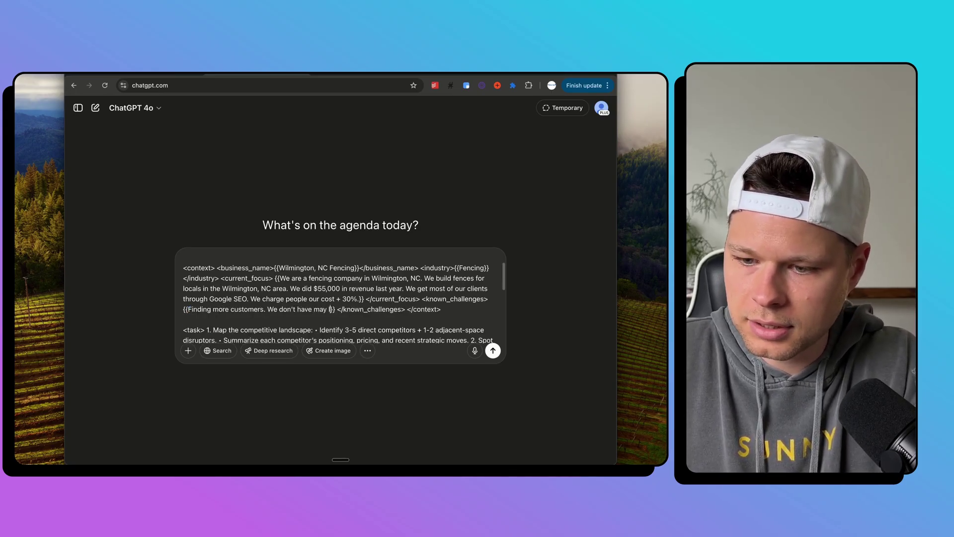
text(n)
Step: Finish known_challenges: costs are high because we can't buy in bulk without volume
click(350, 309)
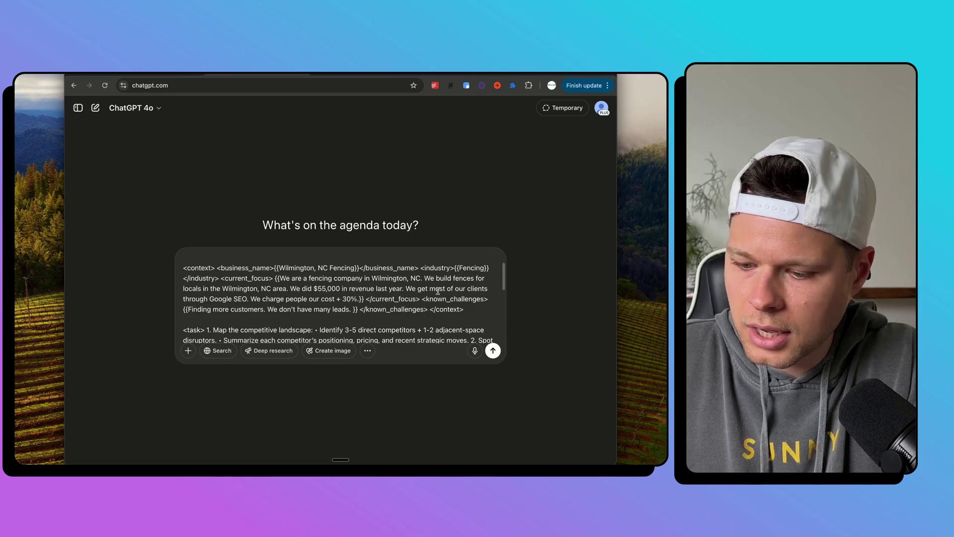
text(. Our co)
text(sts are hig)
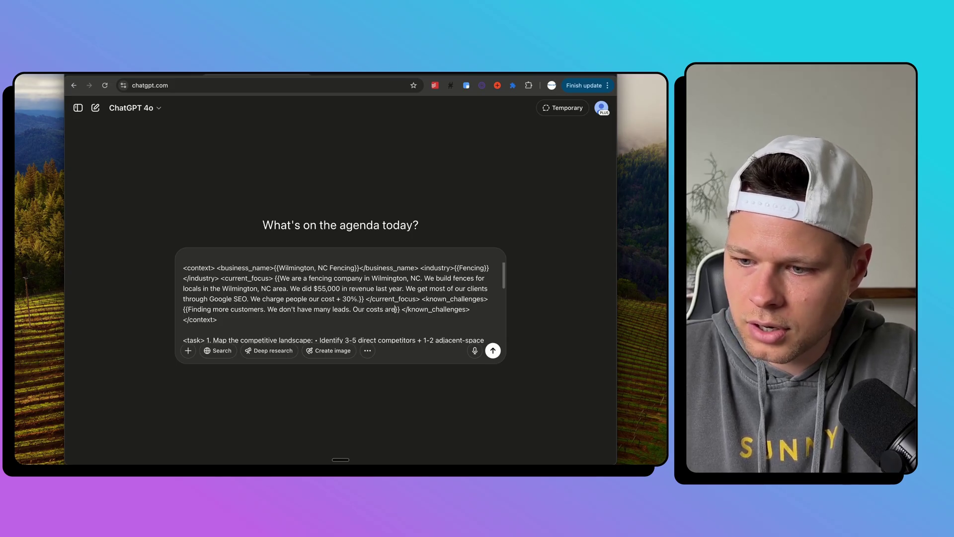
text(h)
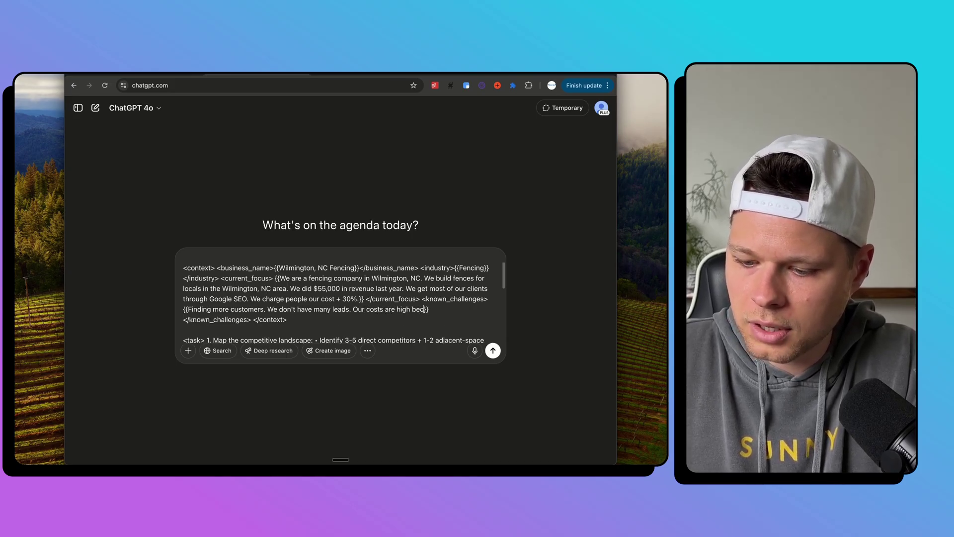
text(ause we can't buy in)
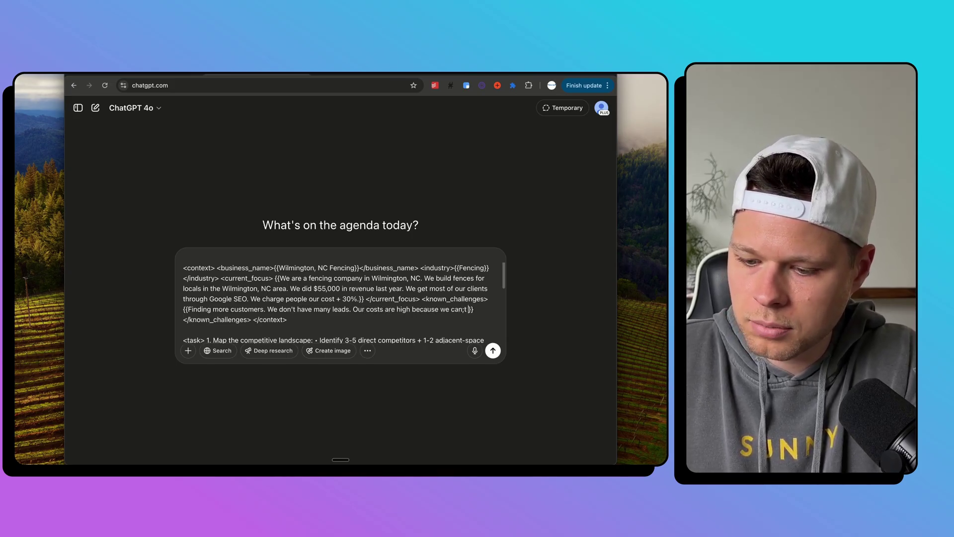
text( bulk becuase)
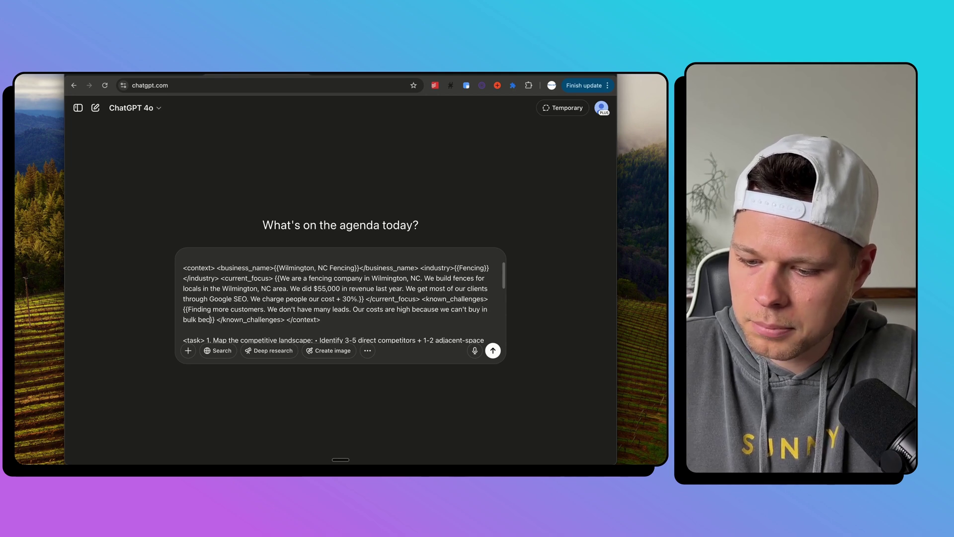
key(BackSpace)
key(BackSpace)
key(BackSpace)
key(BackSpace)
key(BackSpace)
text(ause we don't have)
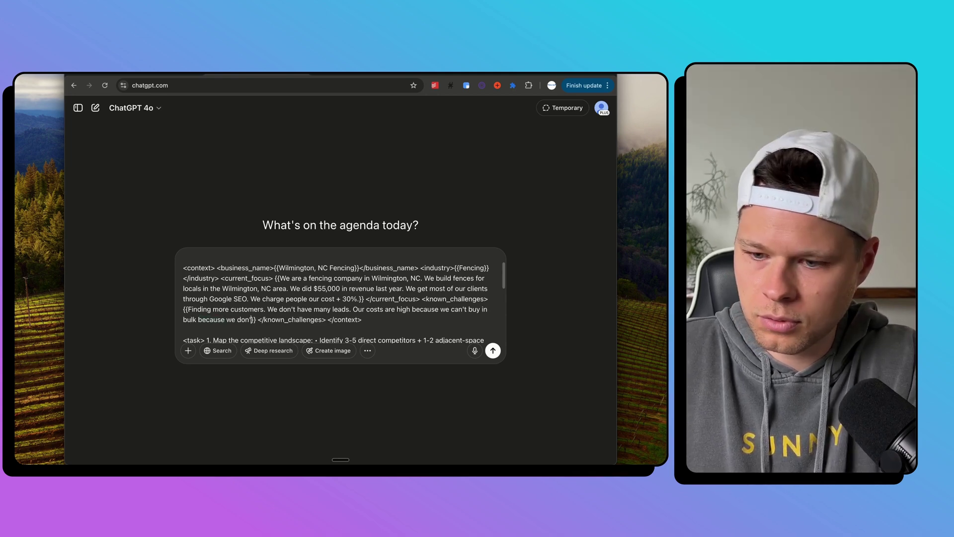
text( a ton of vu)
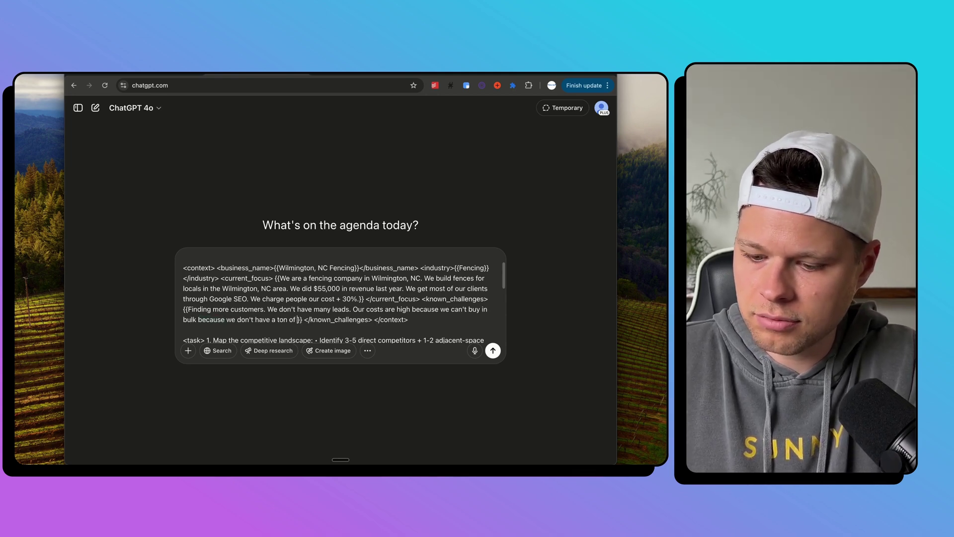
key(BackSpace)
text(olume.)
Step: Scroll through the filled-in Wilmington, NC Fencing prompt to review it
scroll(435, 285, down, 1)
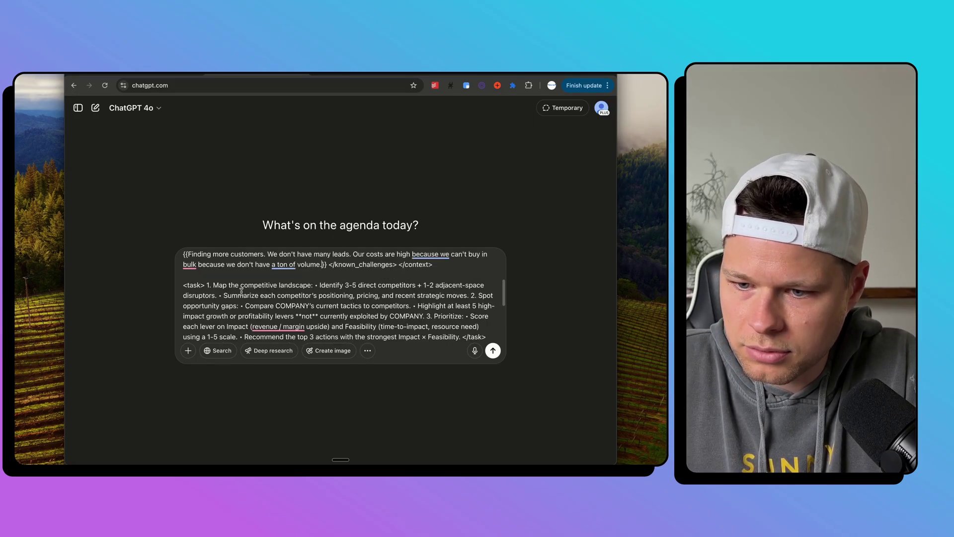
scroll(278, 298, down, 2)
scroll(318, 291, up, 1)
scroll(327, 288, up, 6)
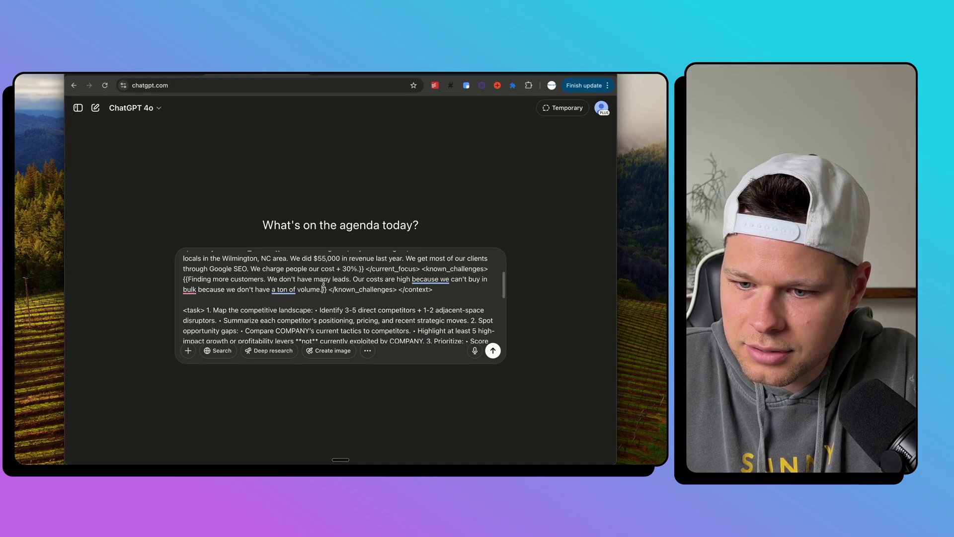
scroll(324, 285, up, 2)
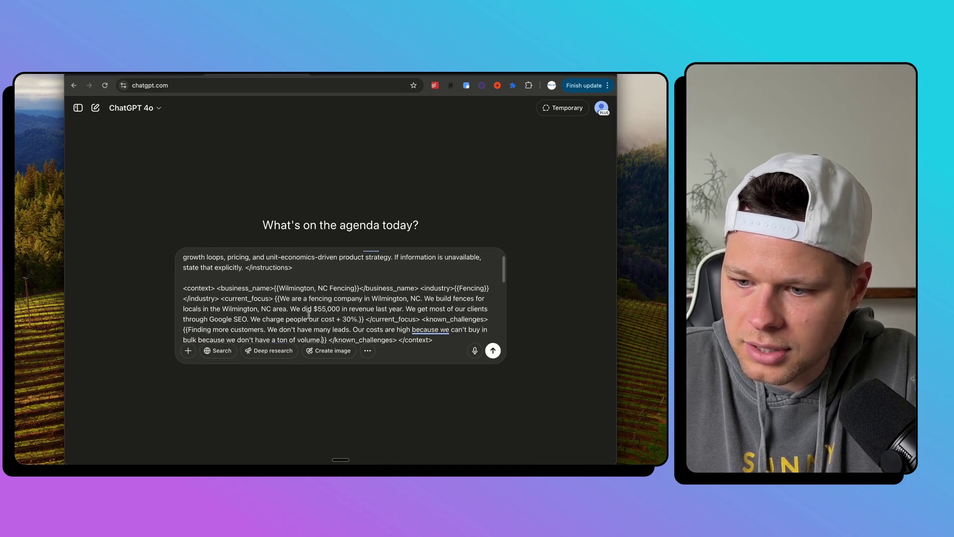
scroll(309, 313, down, 2)
scroll(309, 315, down, 2)
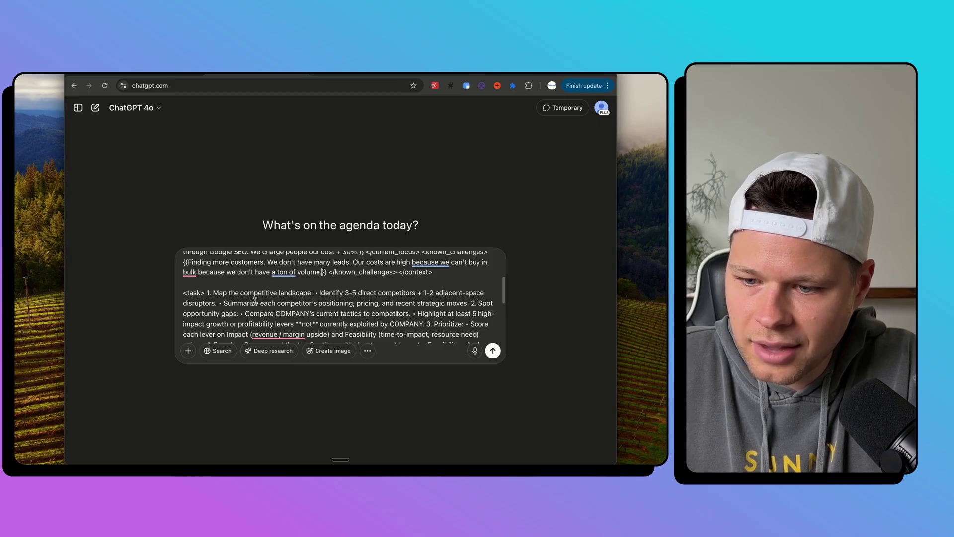
scroll(262, 304, down, 3)
scroll(230, 311, down, 3)
scroll(216, 272, up, 1)
scroll(225, 293, down, 2)
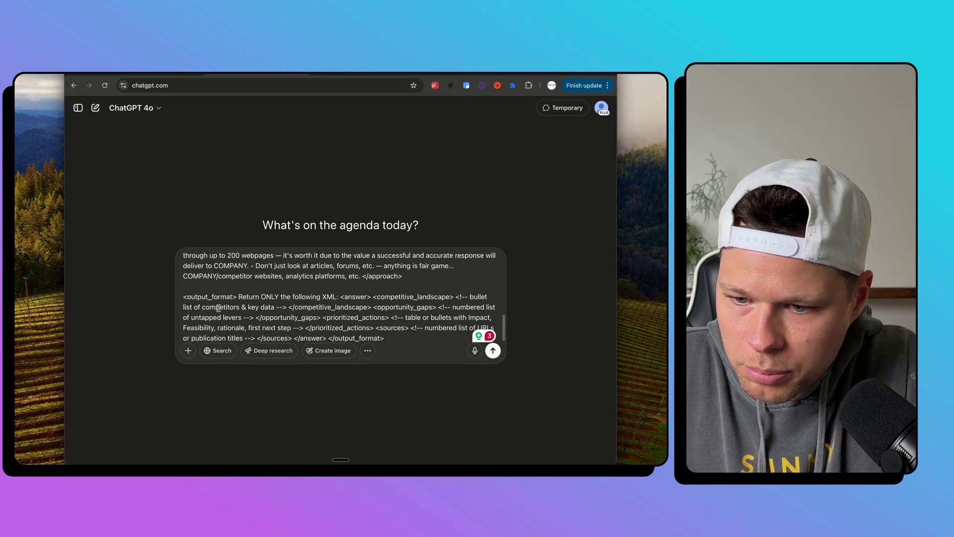
scroll(214, 298, down, 1)
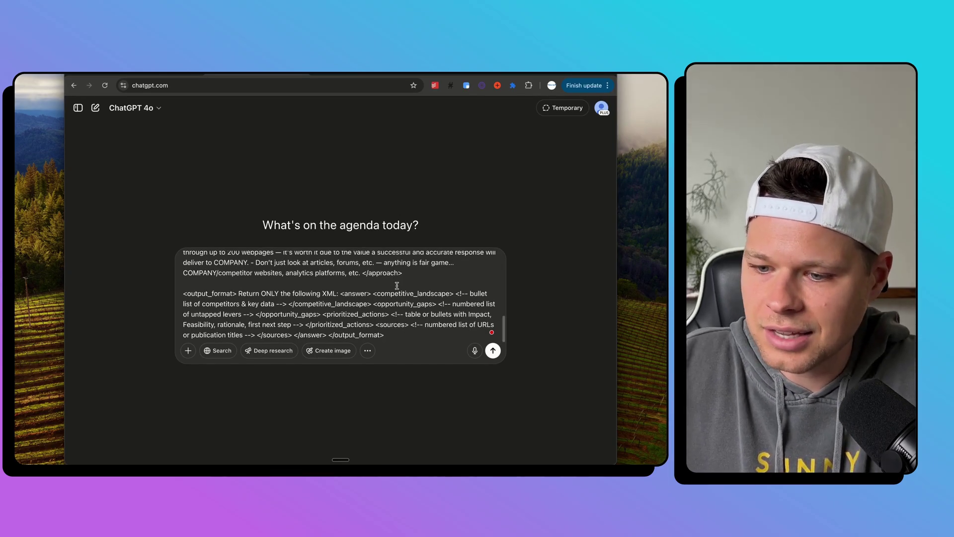
scroll(396, 285, up, 15)
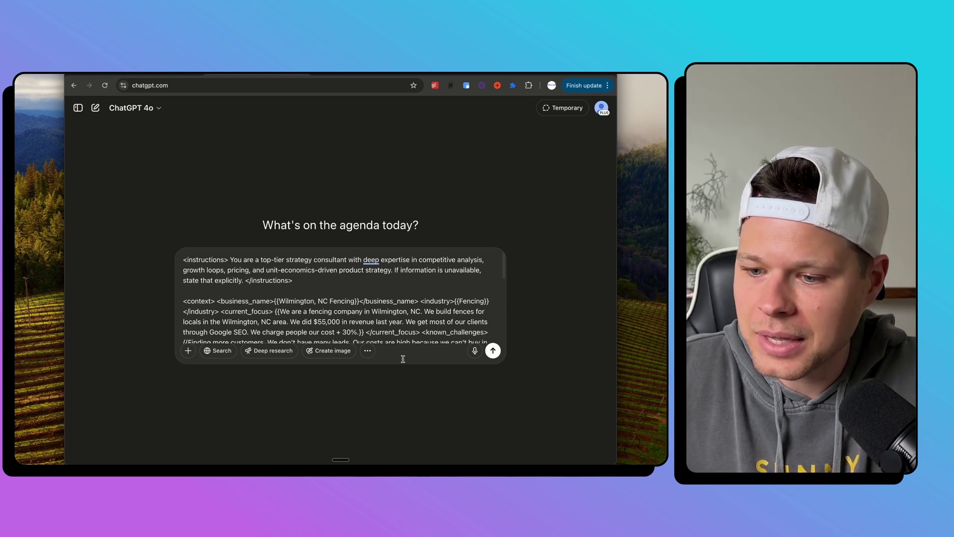
scroll(426, 304, down, 2)
scroll(426, 305, up, 2)
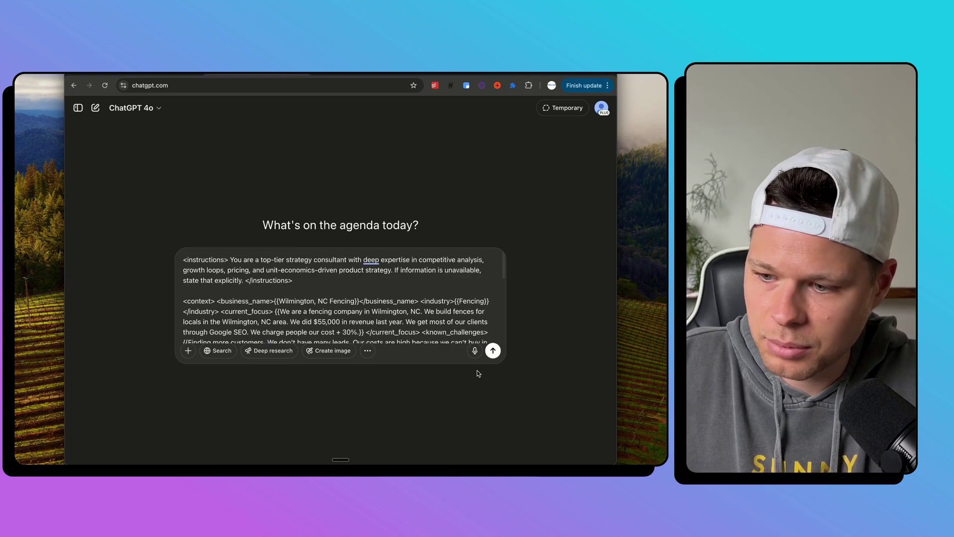
Step: Send the filled prompt to GPT-4o, skim its competitor answer, and select the prompt bubble
click(494, 352)
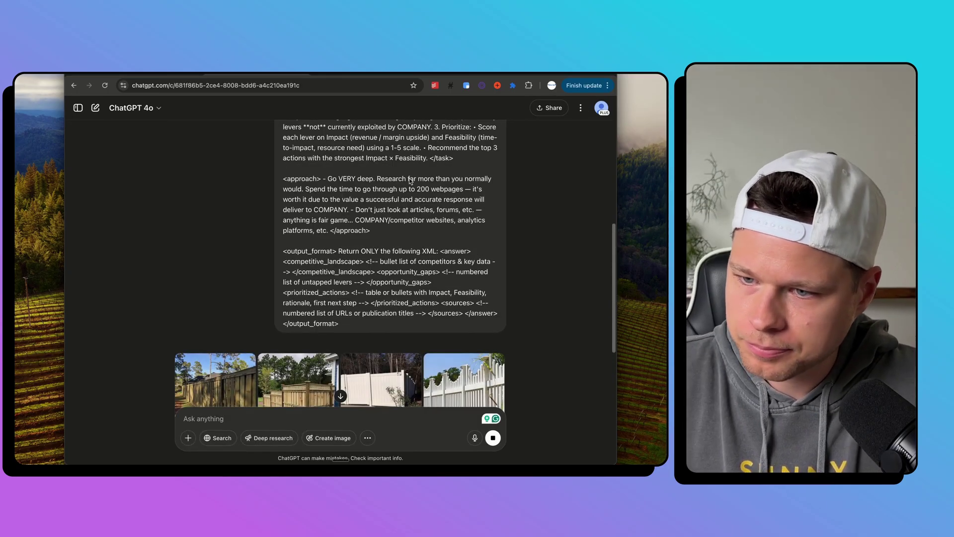
scroll(447, 182, down, 3)
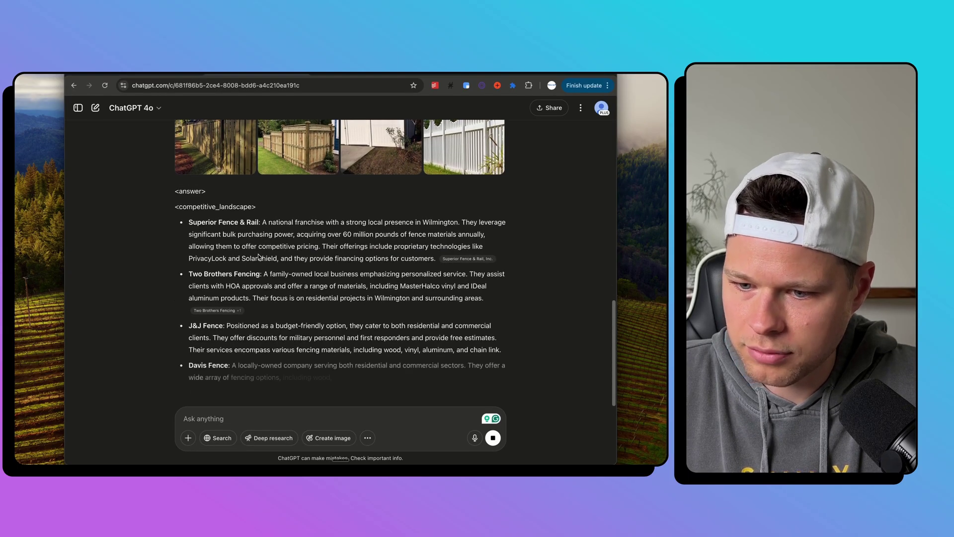
scroll(258, 254, up, 5)
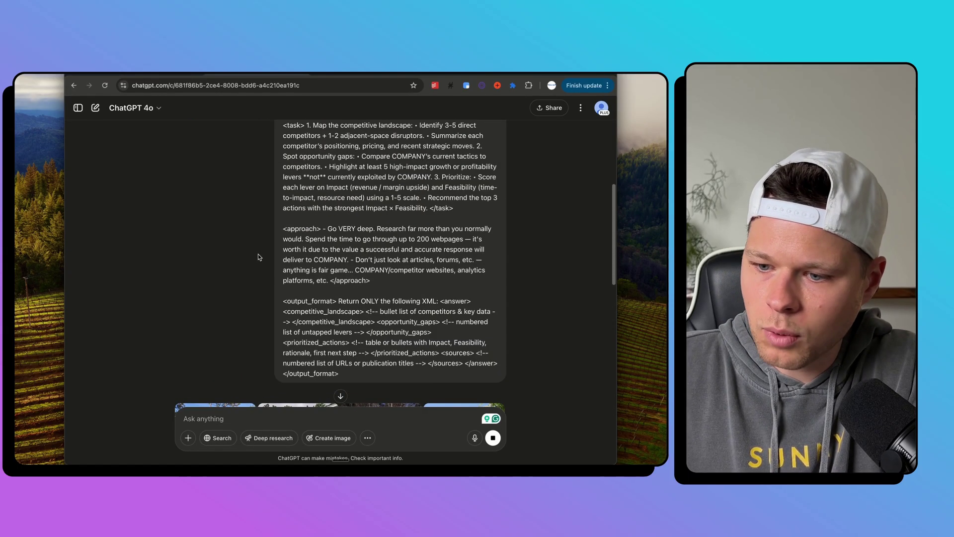
drag(347, 376, 283, 140)
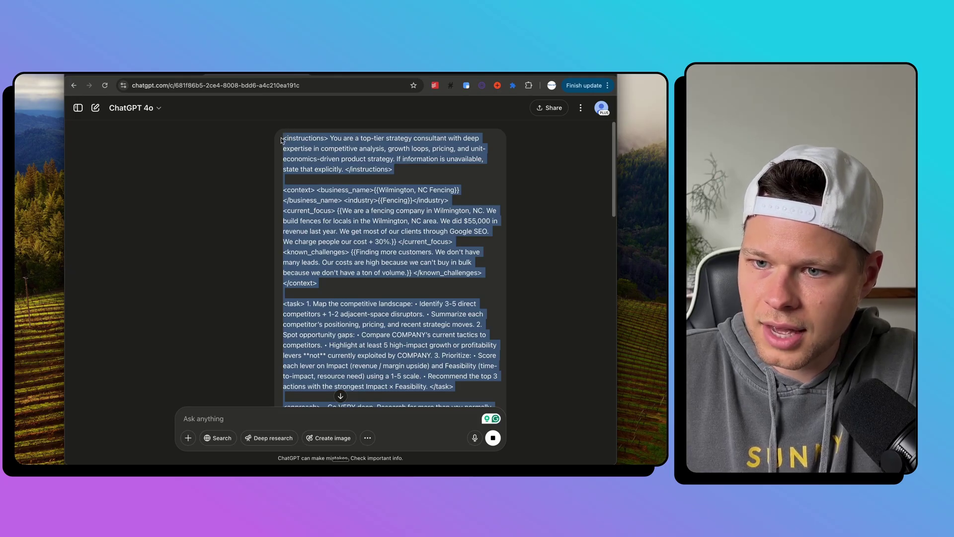
Step: Resubmit the copied prompt in a fresh chat as a Deep research request
key(super+c)
key(super+shift+o)
key(super+v)
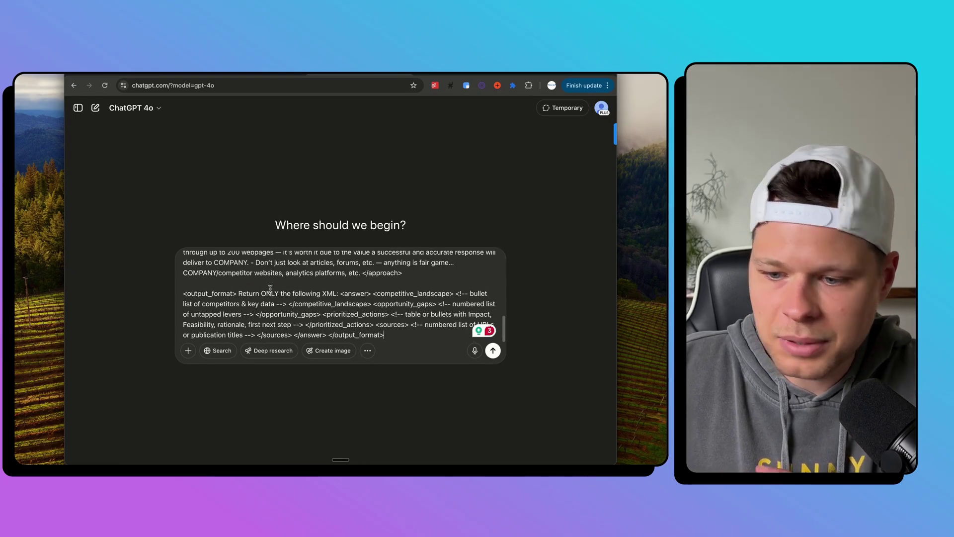
click(264, 352)
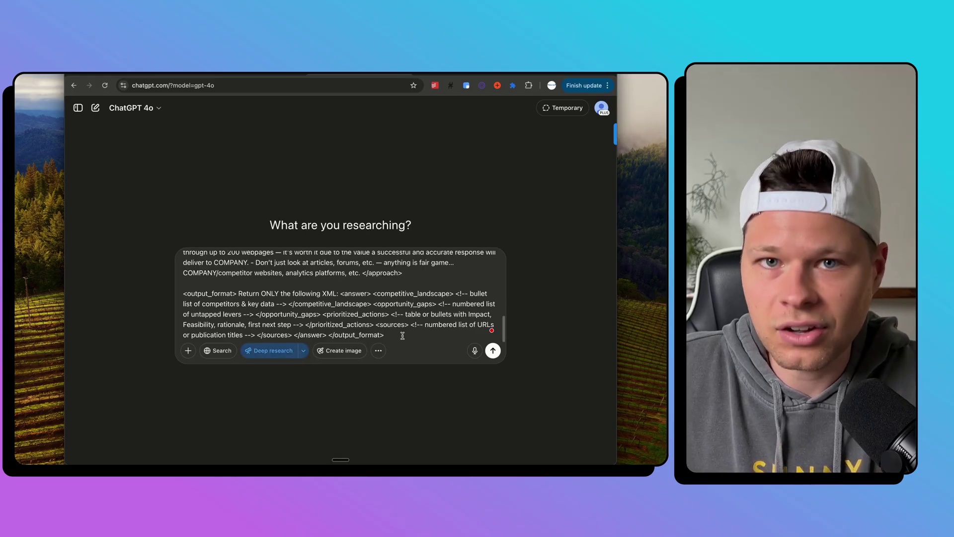
scroll(402, 336, up, 10)
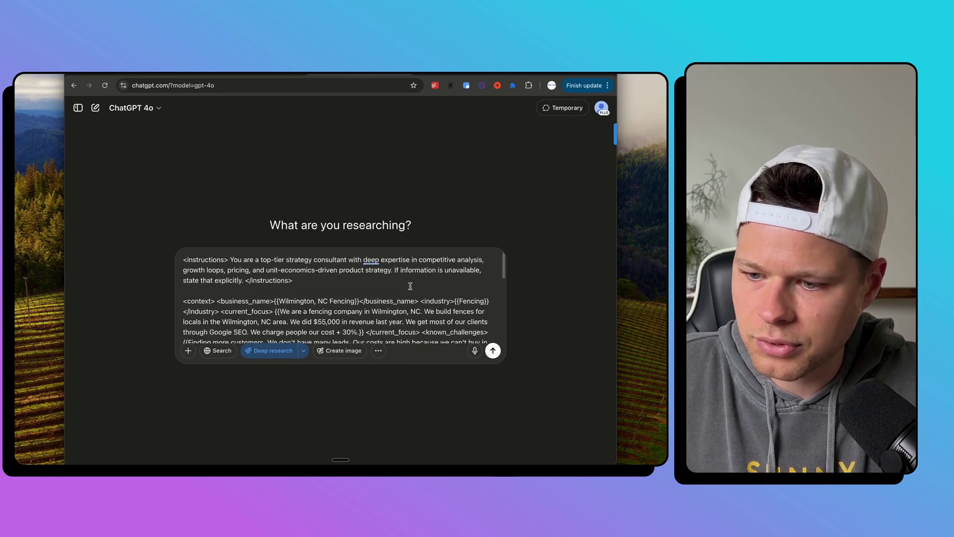
click(494, 352)
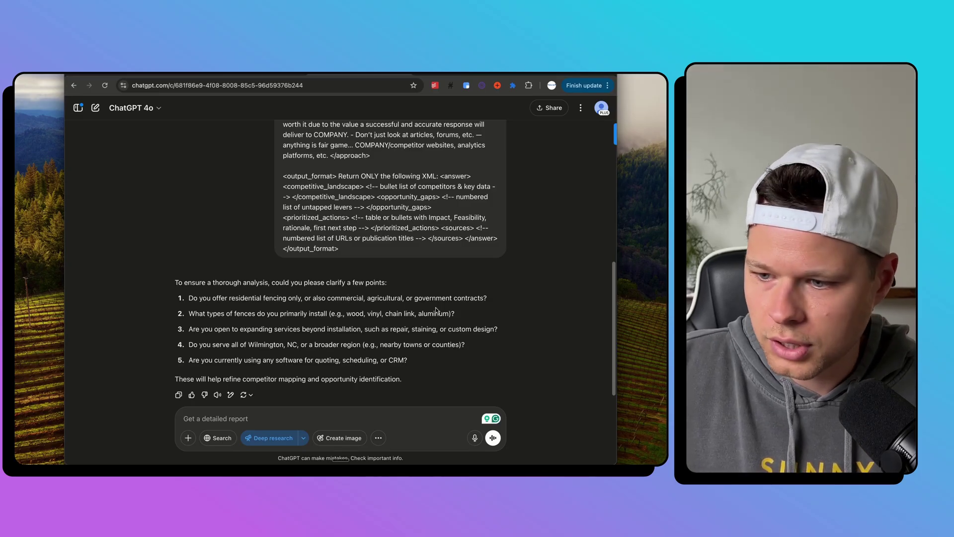
Step: Answer questions 1–2: residential only; wood and vinyl, correcting 'vinal' to 'vinyl'
scroll(437, 314, down, 1)
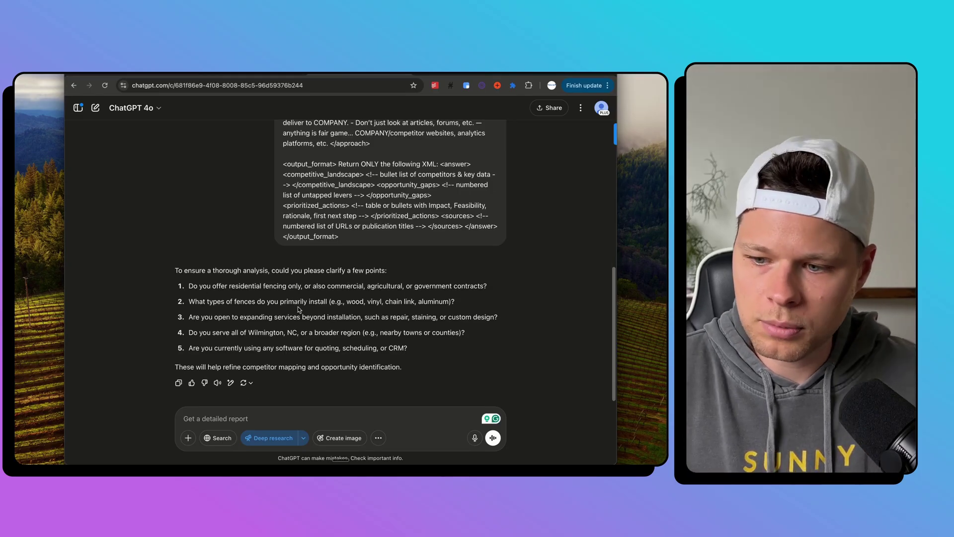
click(203, 418)
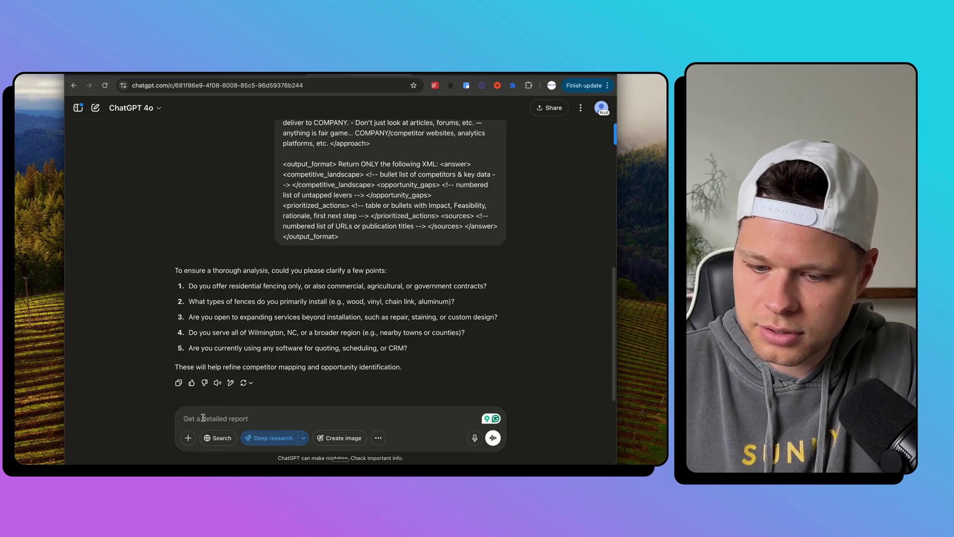
text(1. We just do res)
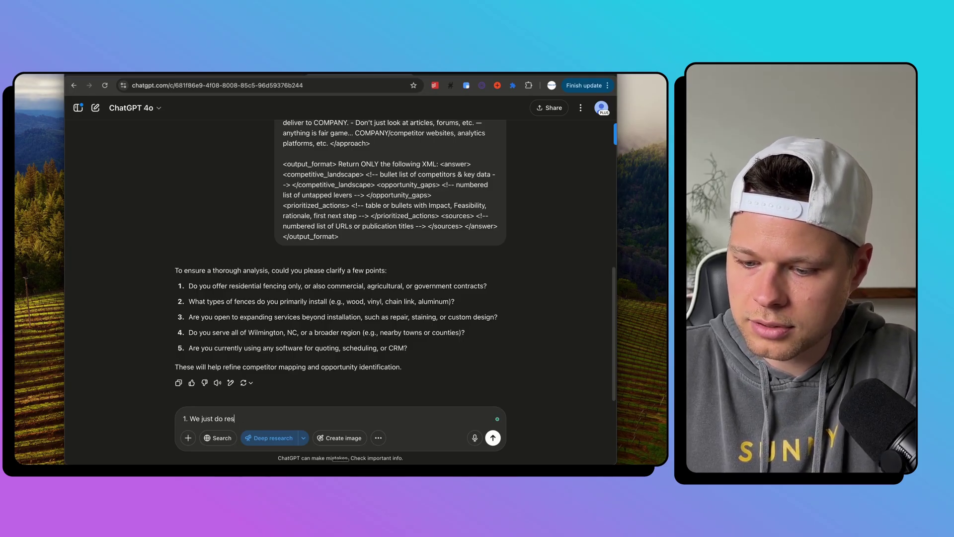
text(idential.)
key(shift+Return)
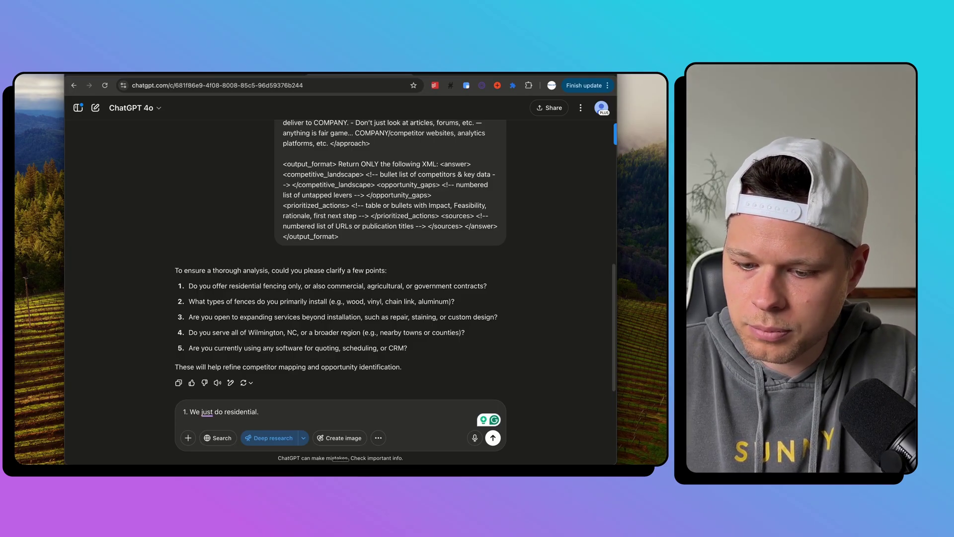
text(2. Wood and)
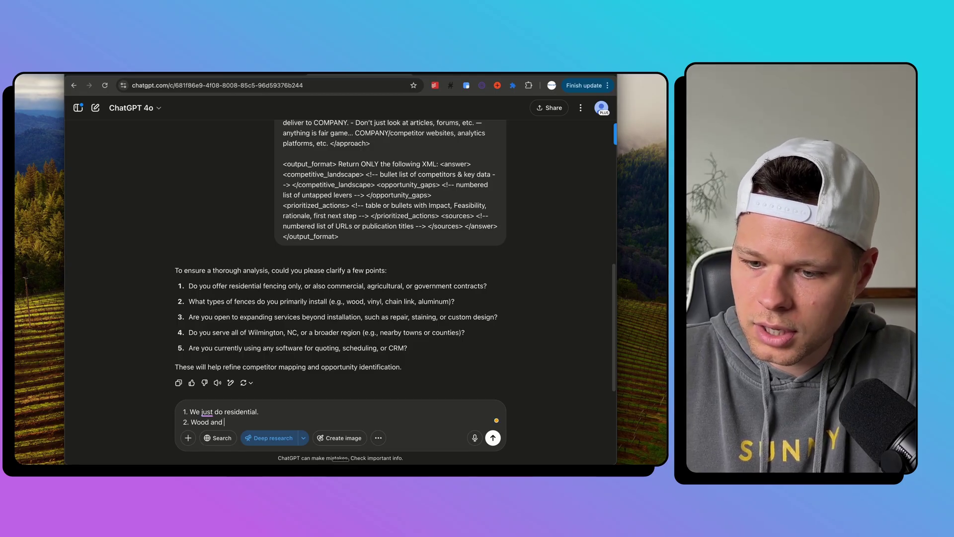
text( vinal.)
key(shift+Return)
text(3.)
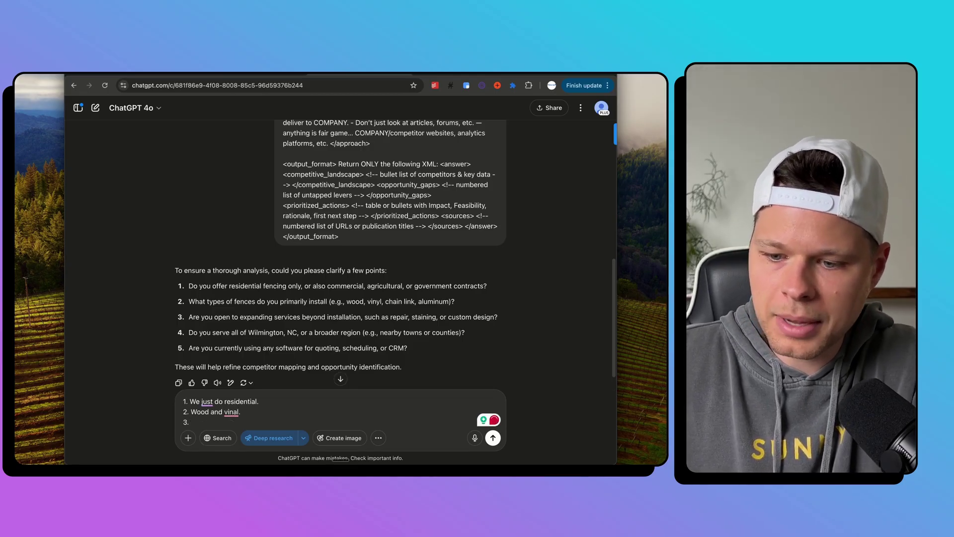
mouse_move(231, 413)
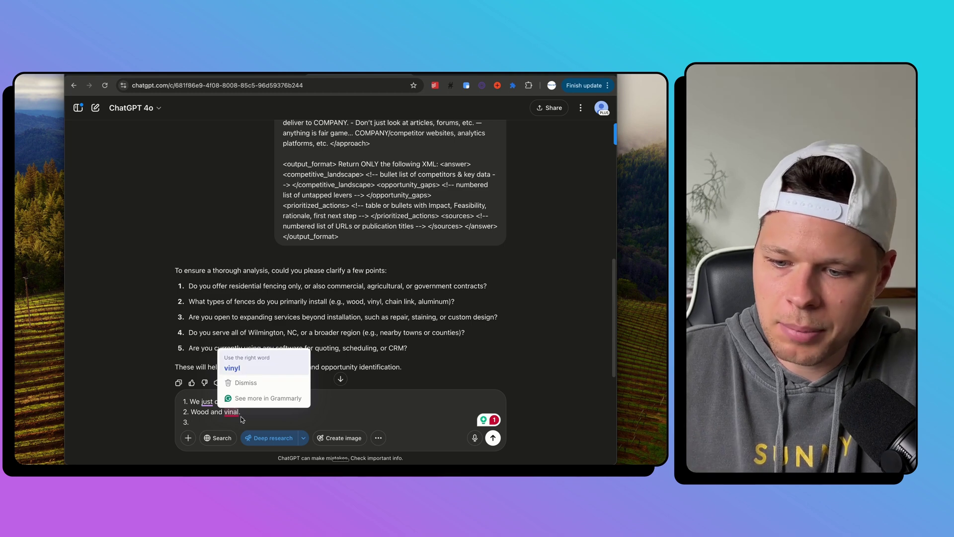
click(232, 368)
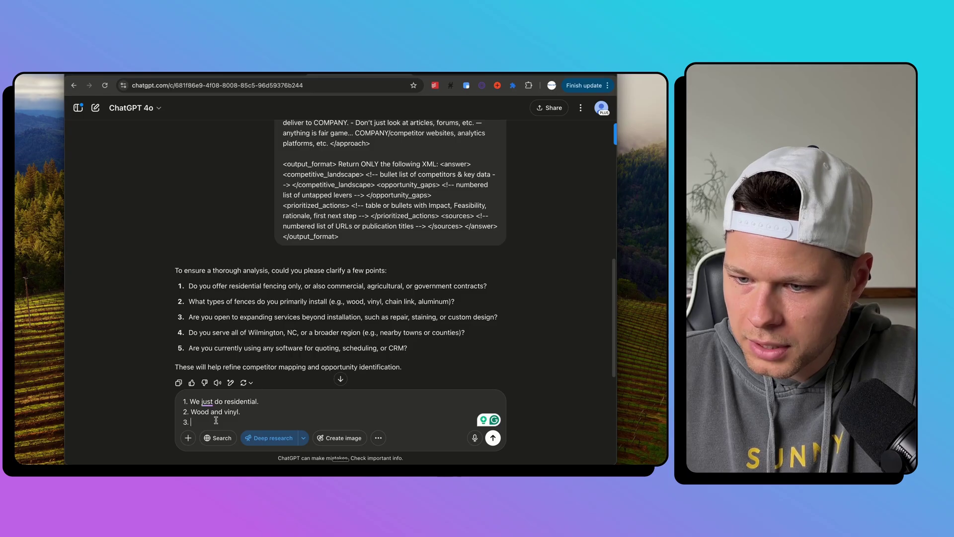
Step: Answer 3–5: open to more services, Wilmington plus 50+ miles, no software, then send
text(Yes, alw)
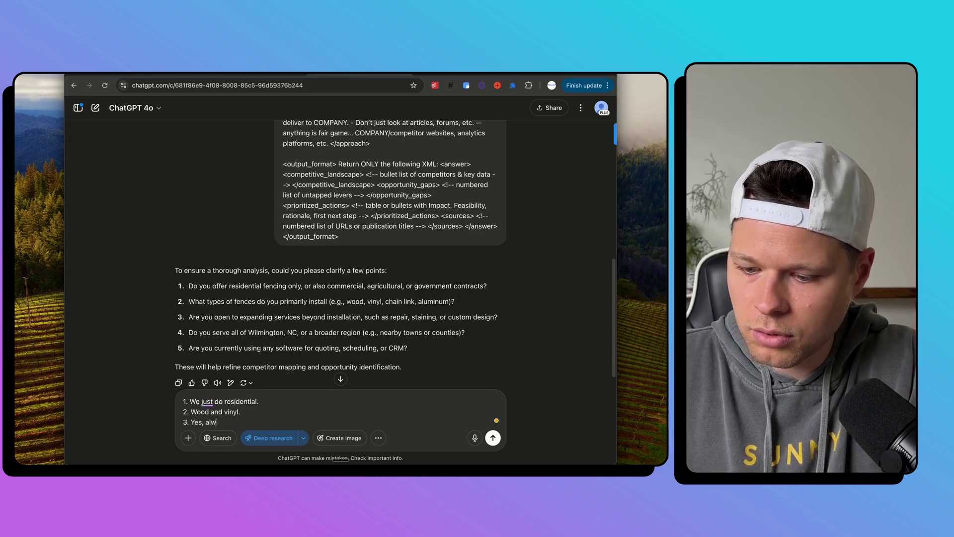
text(ays open to ad)
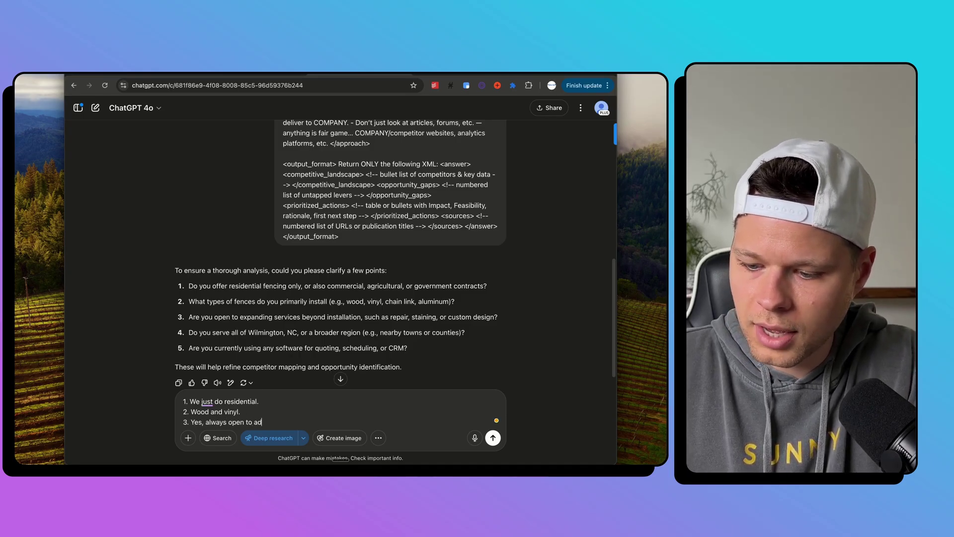
text(ding more servi)
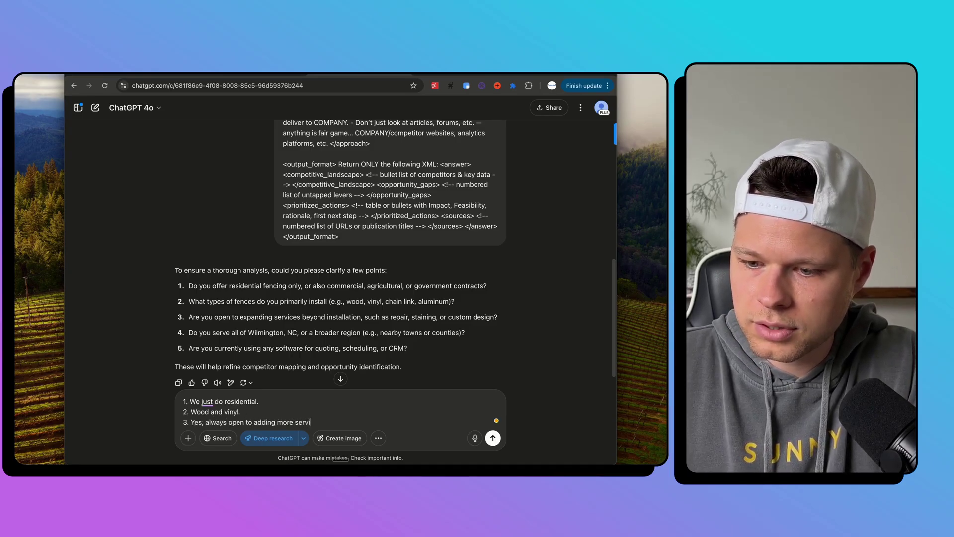
text(ces.)
key(shift+Return)
text(4)
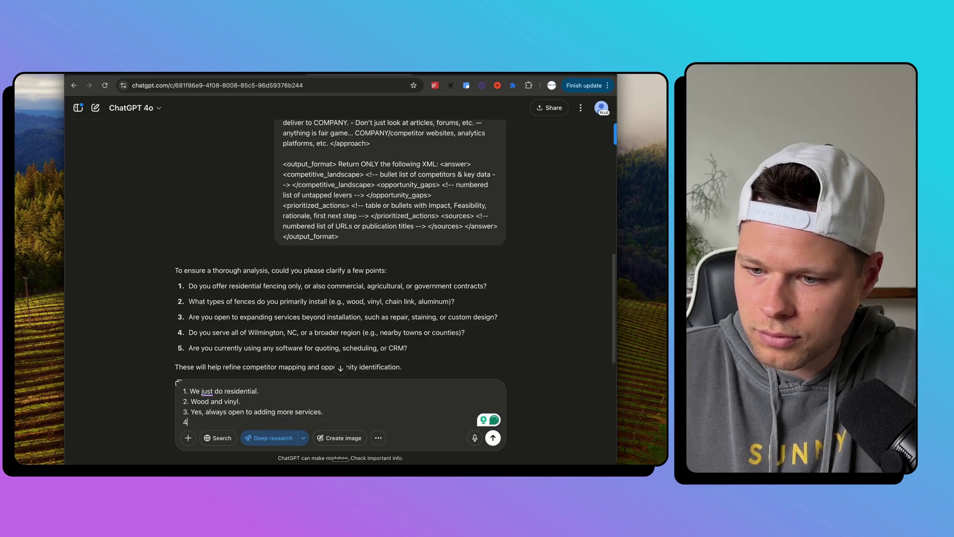
text(. )
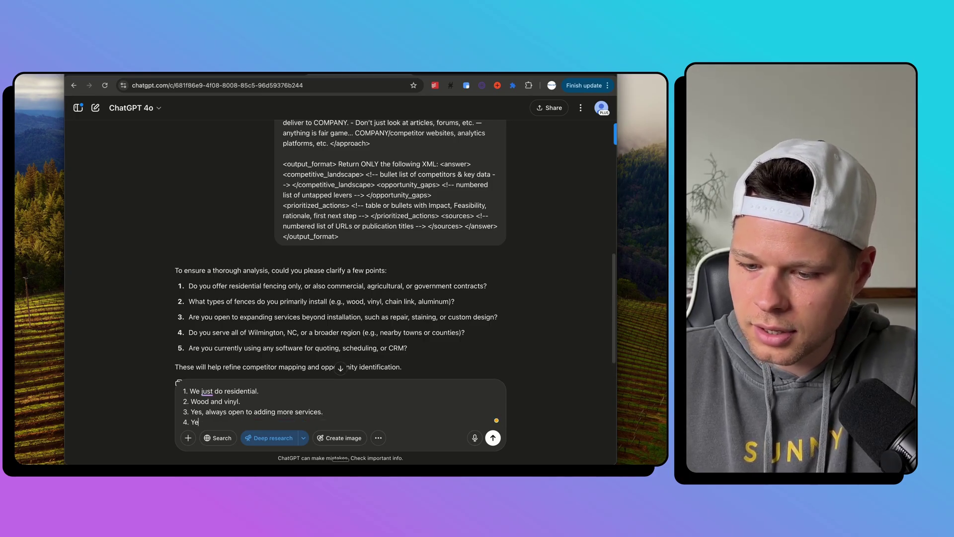
text(Yes, wilmington and 50+)
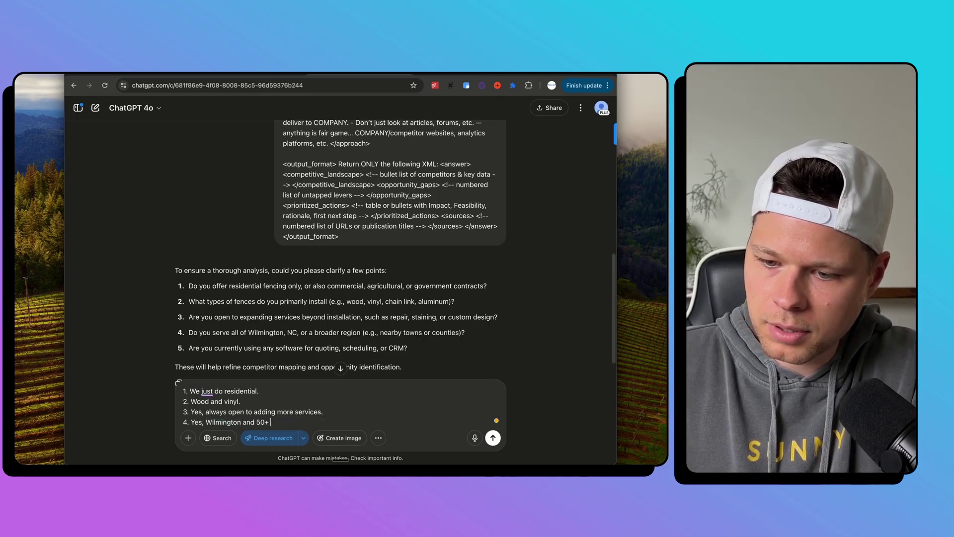
text( miles surrounding.)
scroll(267, 340, down, 2)
key(shift+Return)
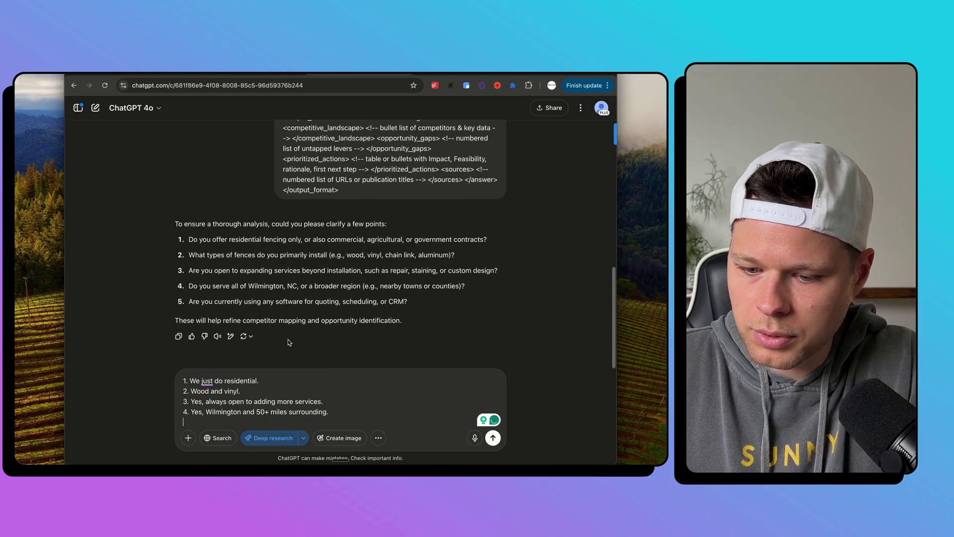
text(5. NO softwa)
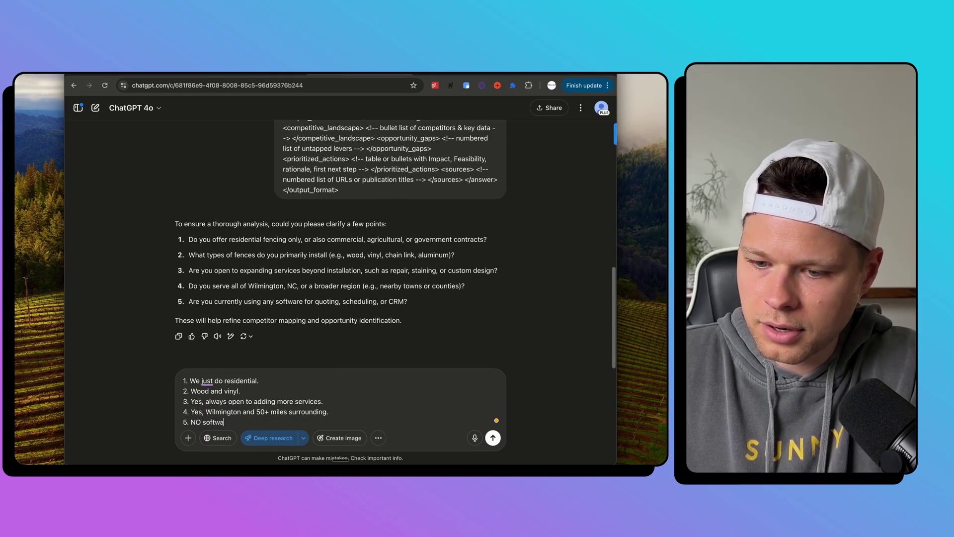
text(re right now. Jus)
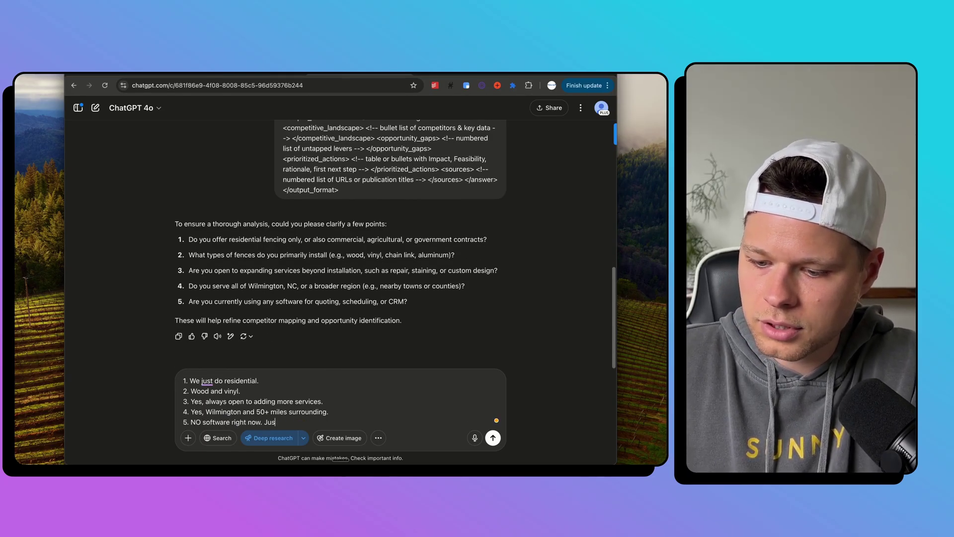
text(t spreadsheets.)
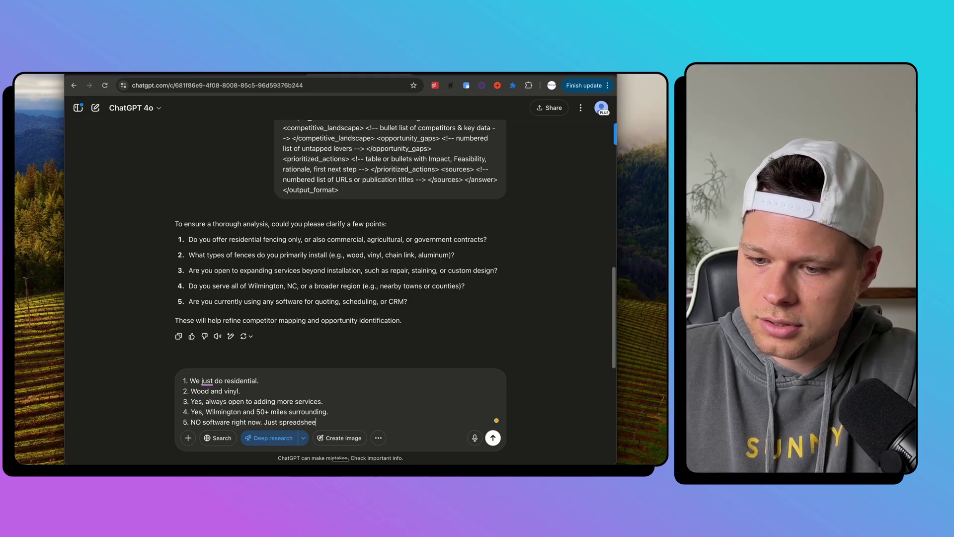
key(Return)
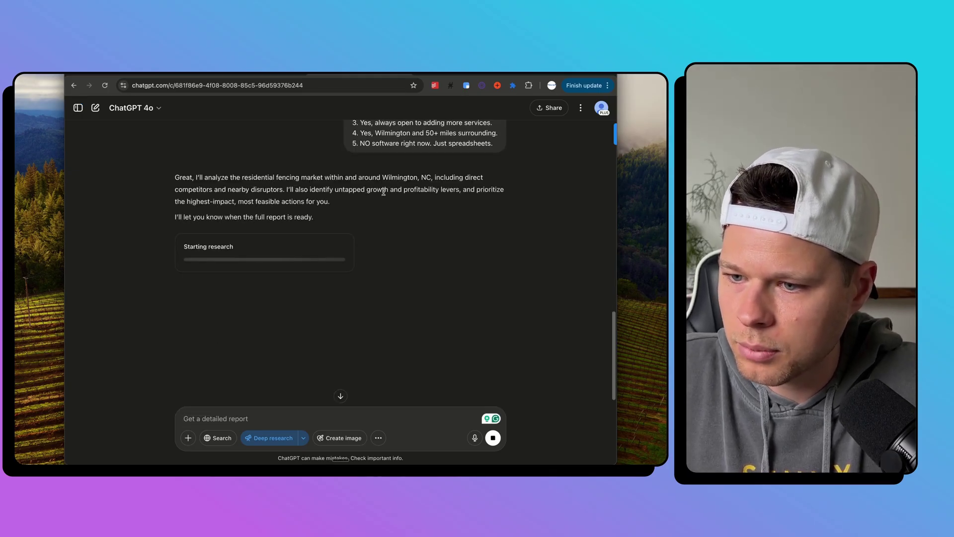
Step: Reopen the earlier GPT-4o chat holding the filled-in Wilmington, NC Fencing prompt
scroll(384, 194, down, 1)
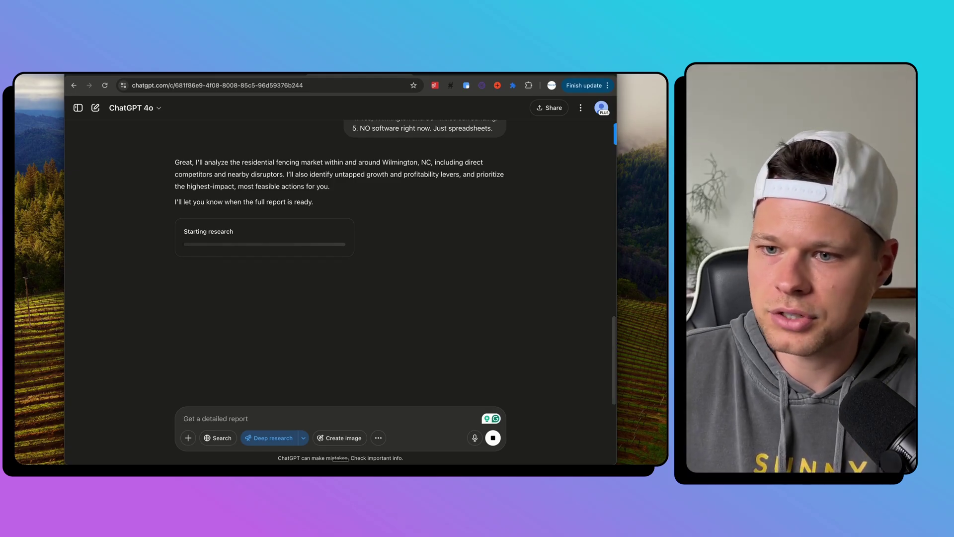
click(241, 73)
scroll(310, 234, down, 20)
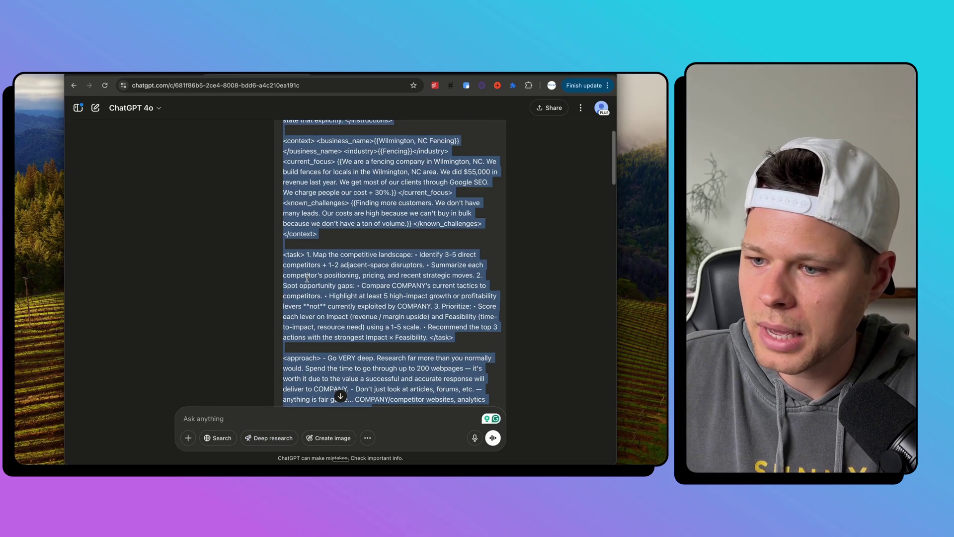
scroll(307, 278, down, 2)
scroll(306, 278, up, 10)
scroll(306, 279, up, 1)
scroll(219, 249, down, 3)
scroll(210, 356, down, 2)
scroll(210, 350, down, 2)
scroll(242, 344, down, 1)
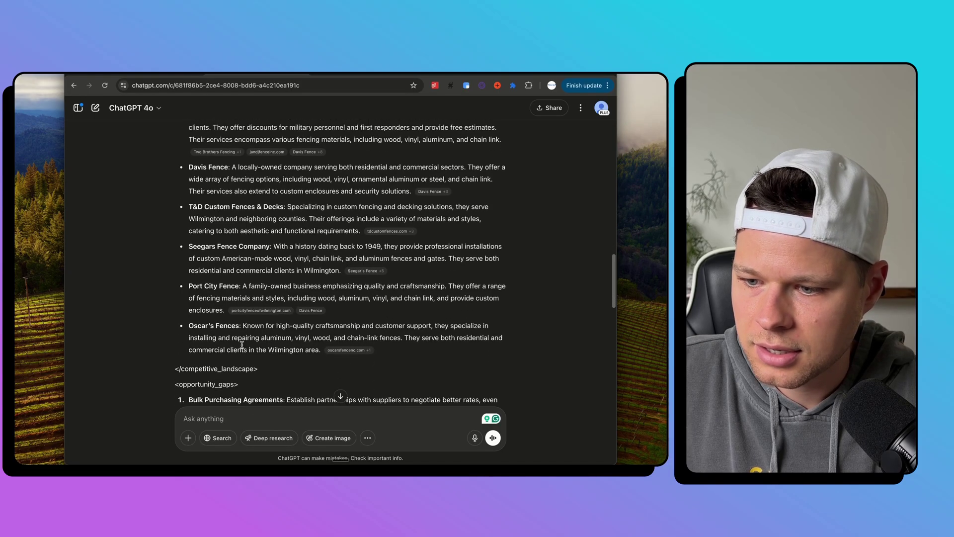
drag(320, 345, 247, 323)
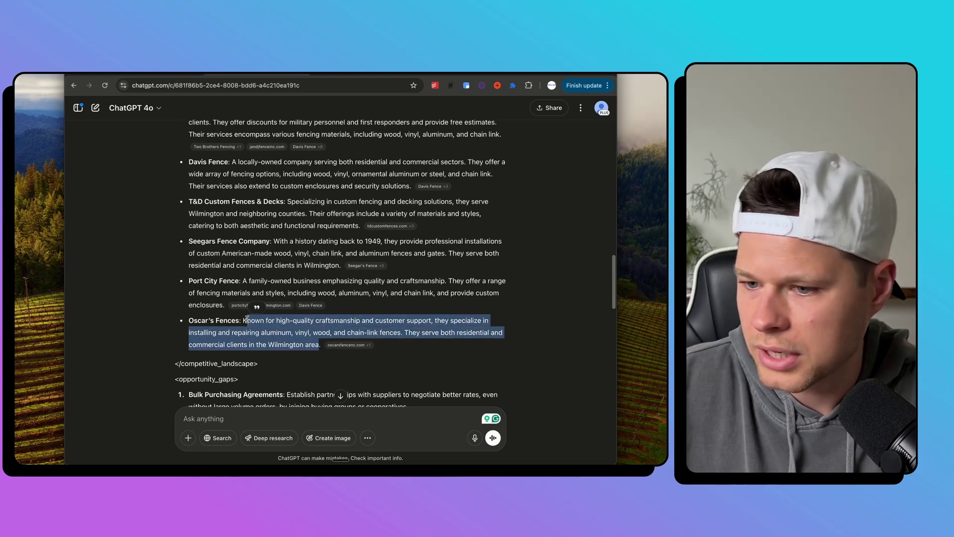
scroll(358, 271, down, 5)
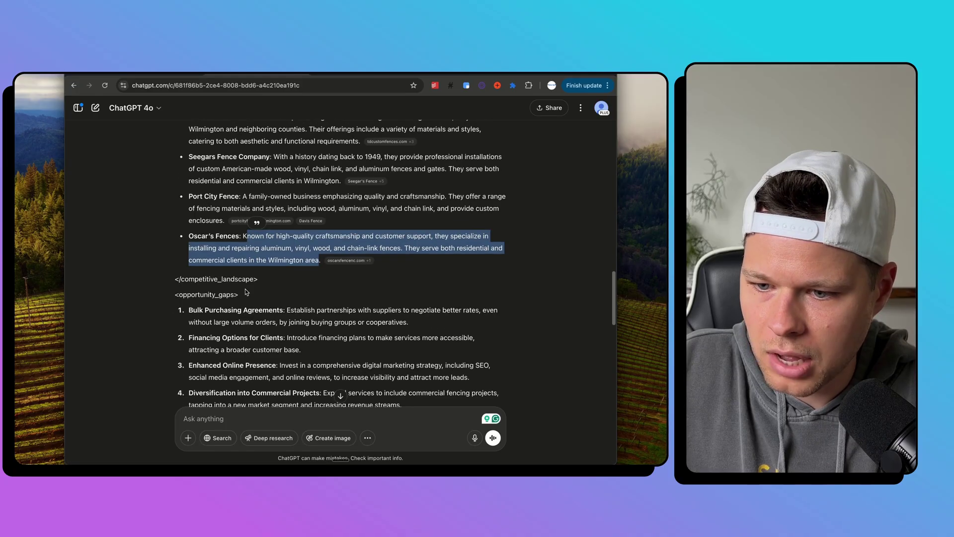
drag(242, 294, 339, 296)
scroll(354, 301, down, 1)
drag(232, 304, 287, 309)
scroll(287, 309, down, 1)
click(238, 306)
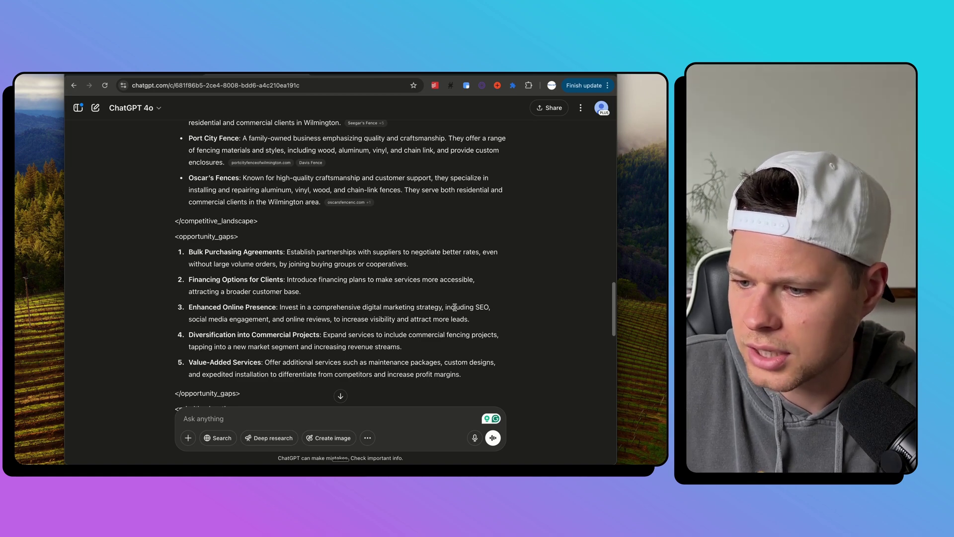
drag(454, 307, 484, 318)
scroll(326, 331, down, 2)
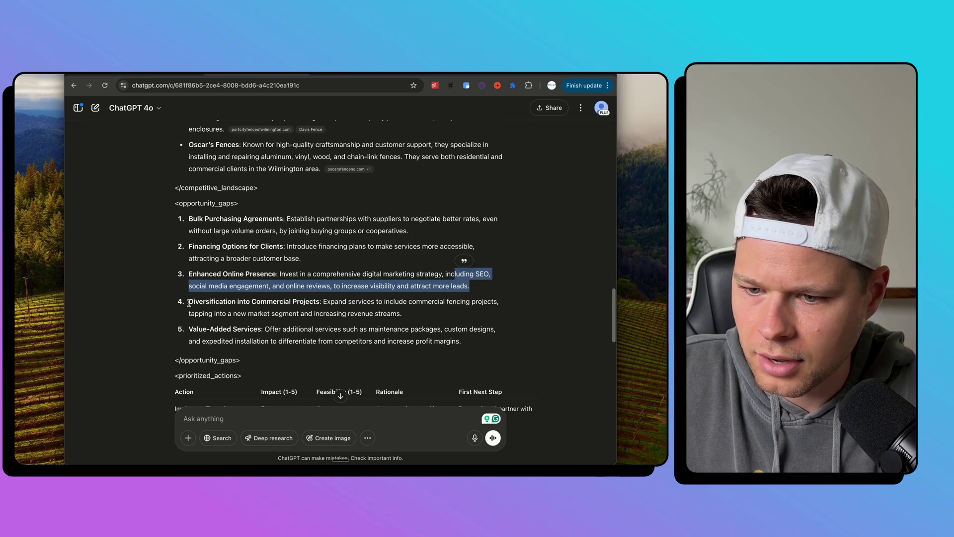
drag(189, 304, 355, 308)
triple_click(323, 303)
scroll(323, 301, down, 1)
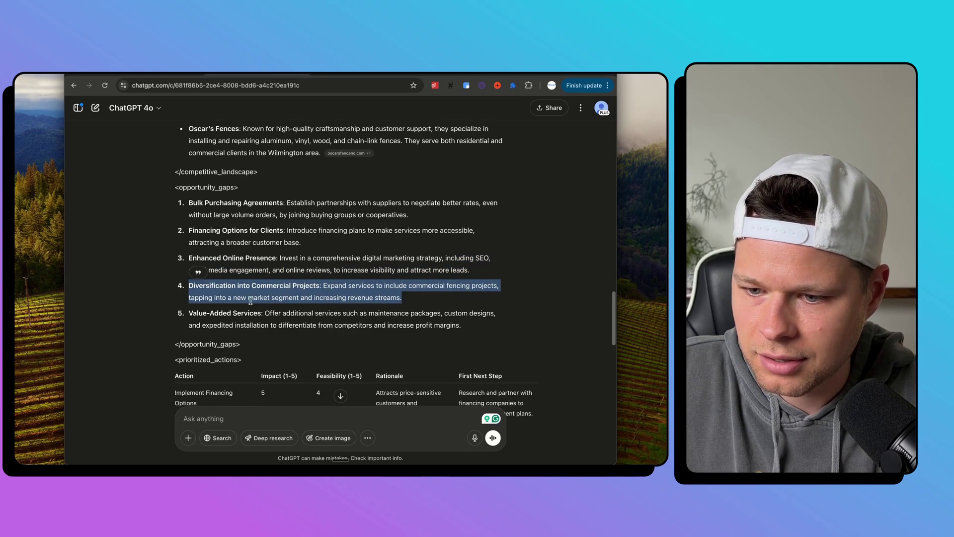
drag(190, 314, 416, 327)
scroll(453, 328, down, 1)
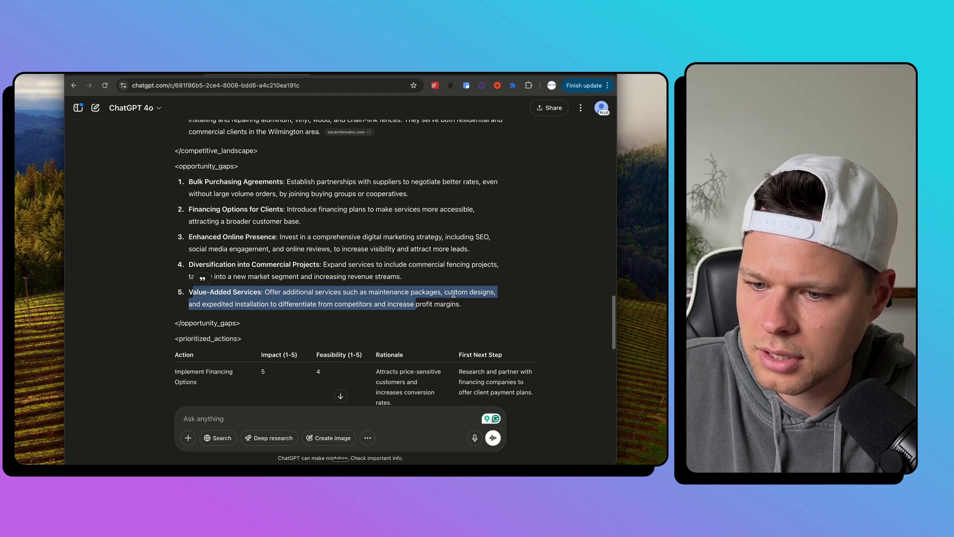
scroll(457, 318, down, 3)
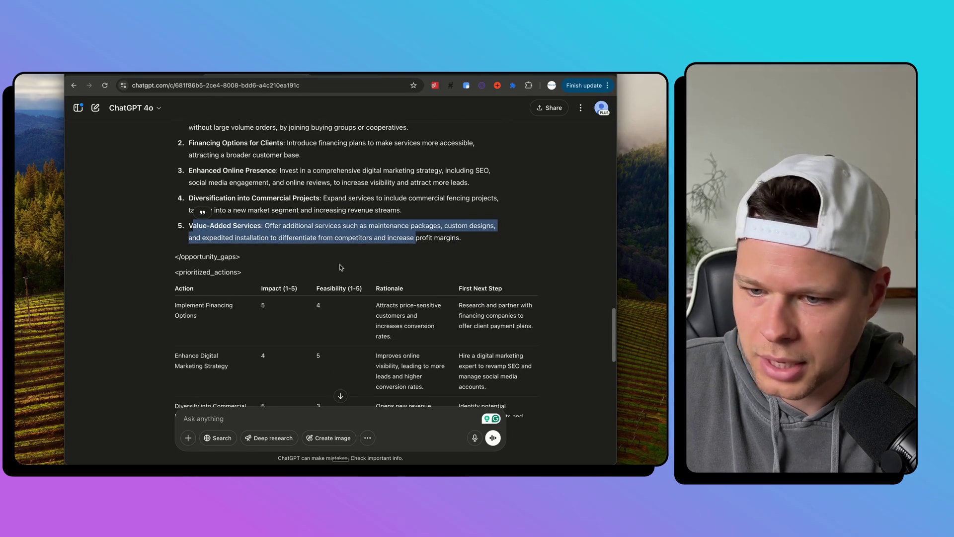
click(339, 263)
scroll(339, 264, down, 1)
mouse_move(175, 253)
mouse_down()
mouse_move(209, 255)
mouse_move(238, 282)
mouse_move(241, 271)
mouse_move(183, 255)
mouse_up()
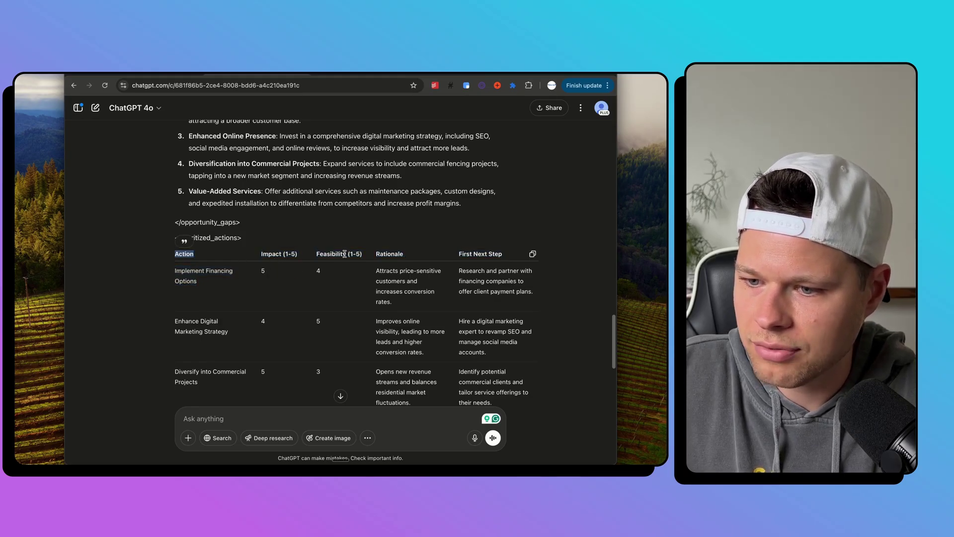
scroll(342, 258, down, 1)
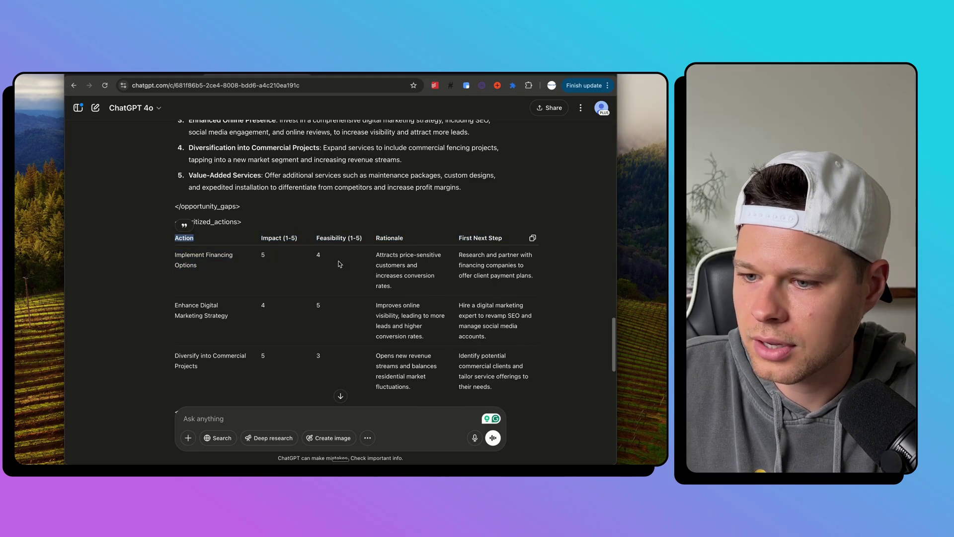
scroll(340, 264, up, 1)
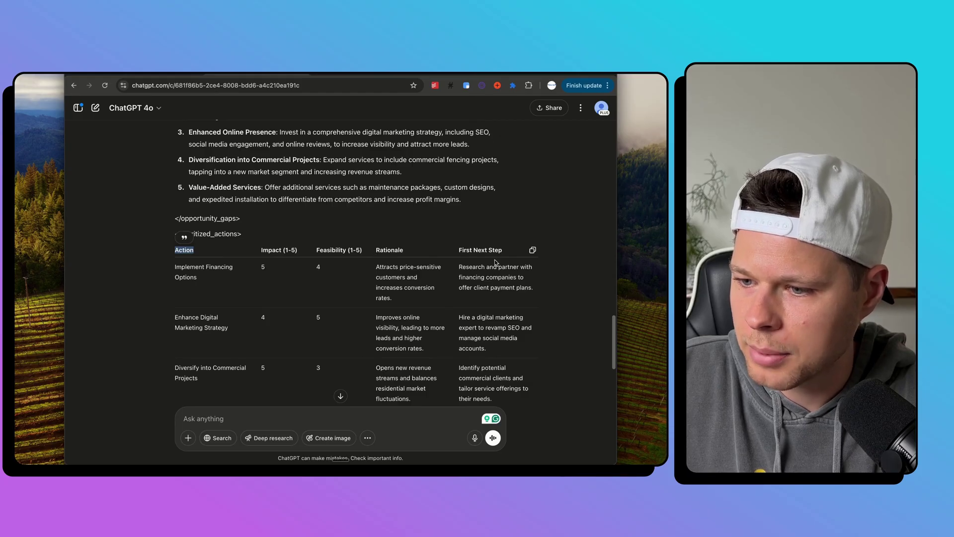
scroll(492, 256, down, 5)
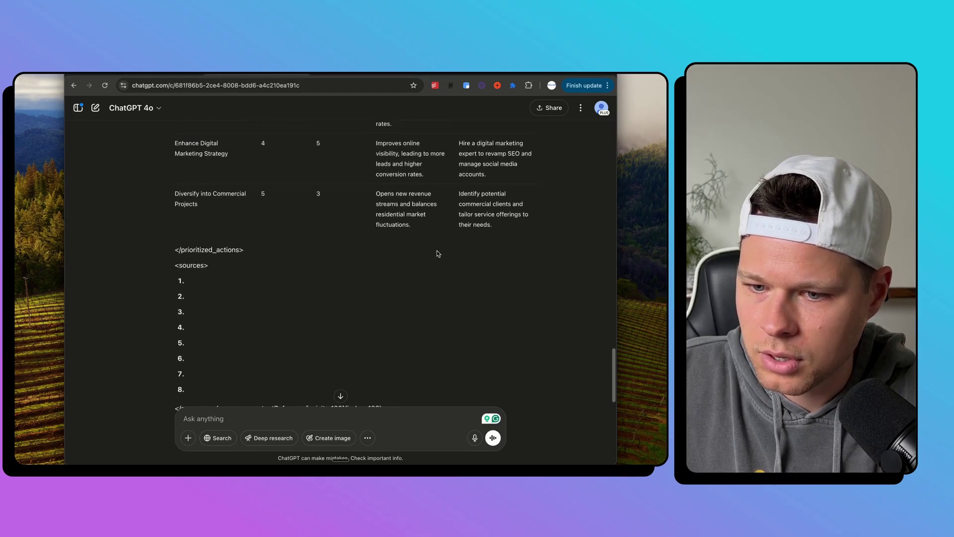
scroll(281, 326, up, 4)
click(213, 257)
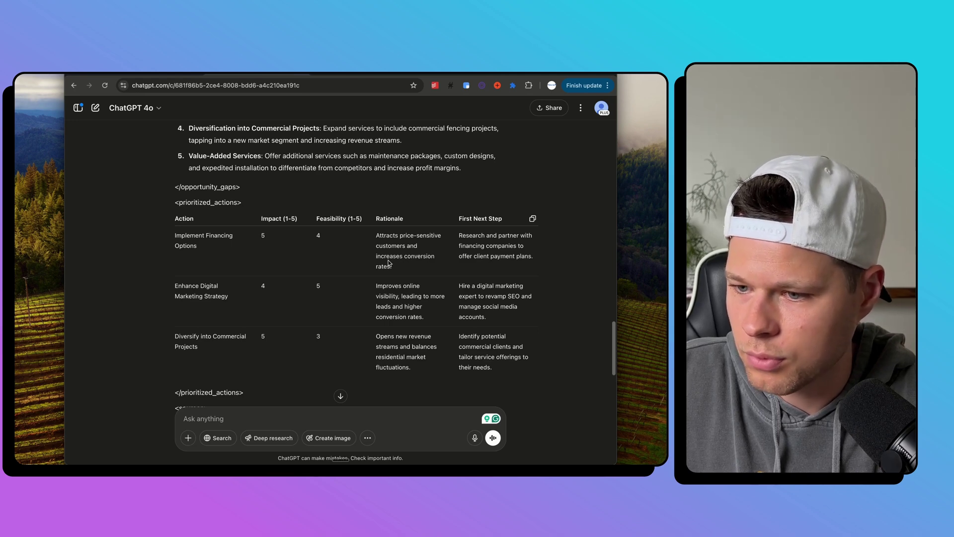
drag(402, 274, 387, 244)
click(395, 234)
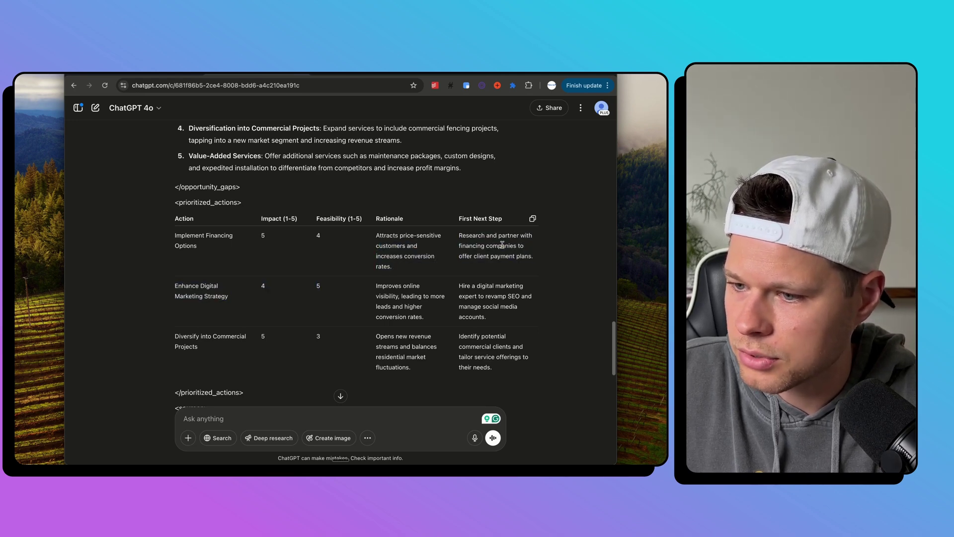
scroll(492, 251, down, 1)
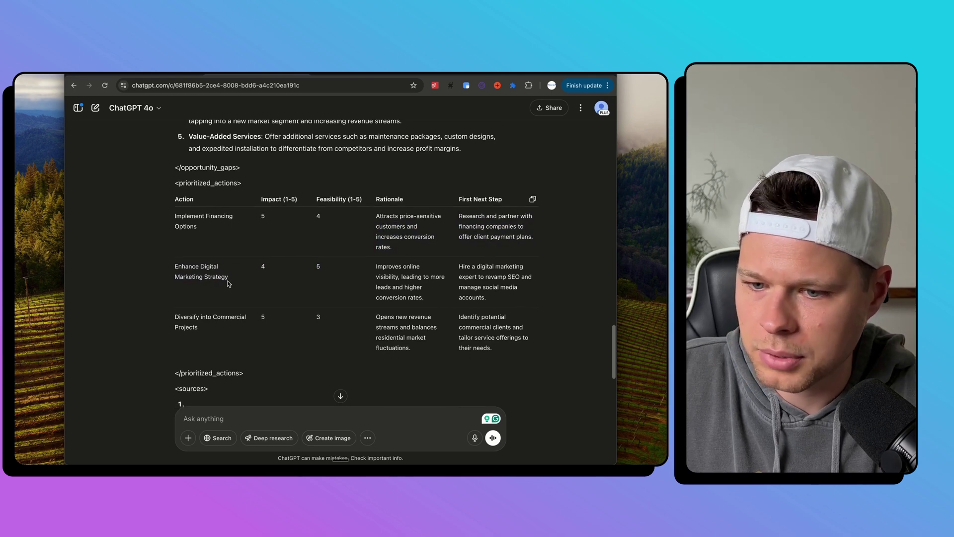
scroll(323, 303, down, 5)
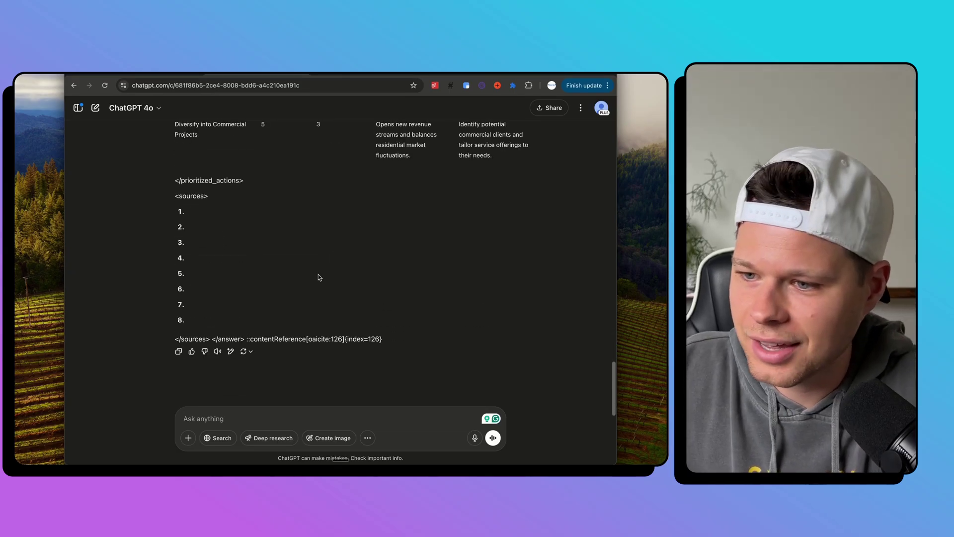
scroll(318, 275, up, 4)
scroll(318, 276, down, 4)
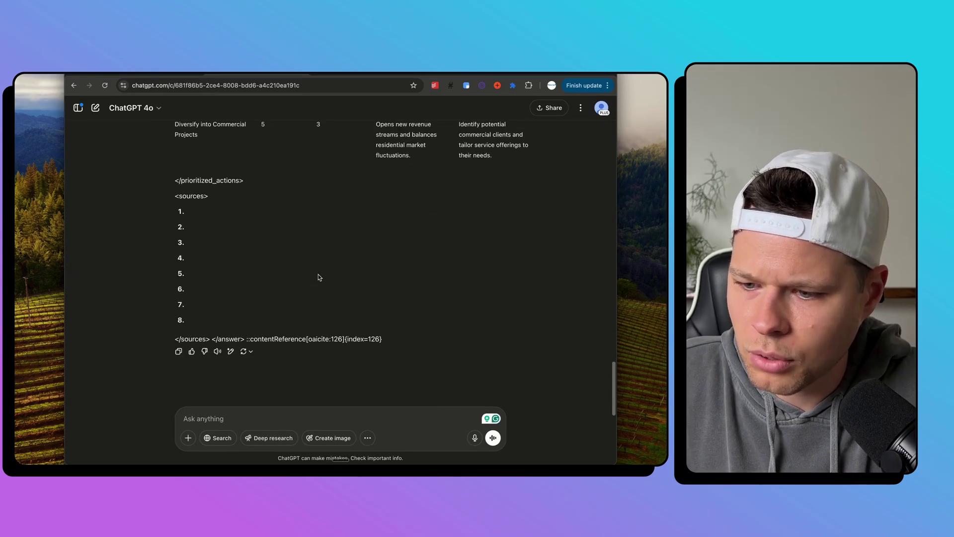
scroll(320, 277, up, 12)
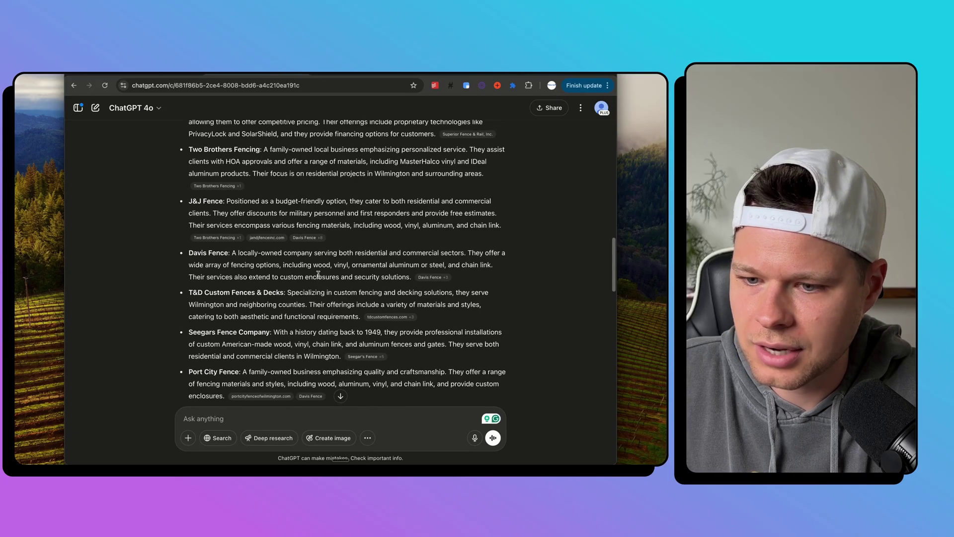
scroll(319, 275, up, 4)
scroll(276, 256, down, 8)
scroll(276, 256, down, 3)
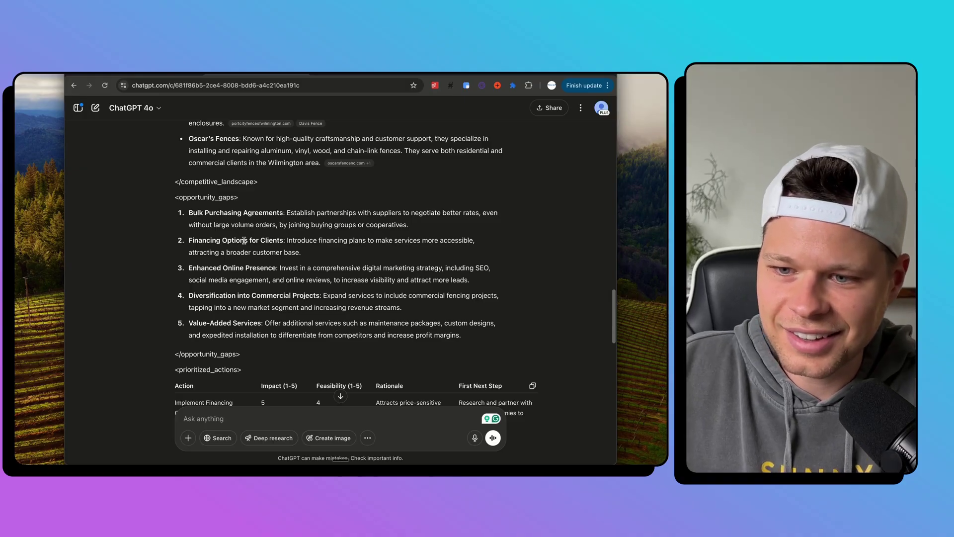
drag(195, 218, 328, 344)
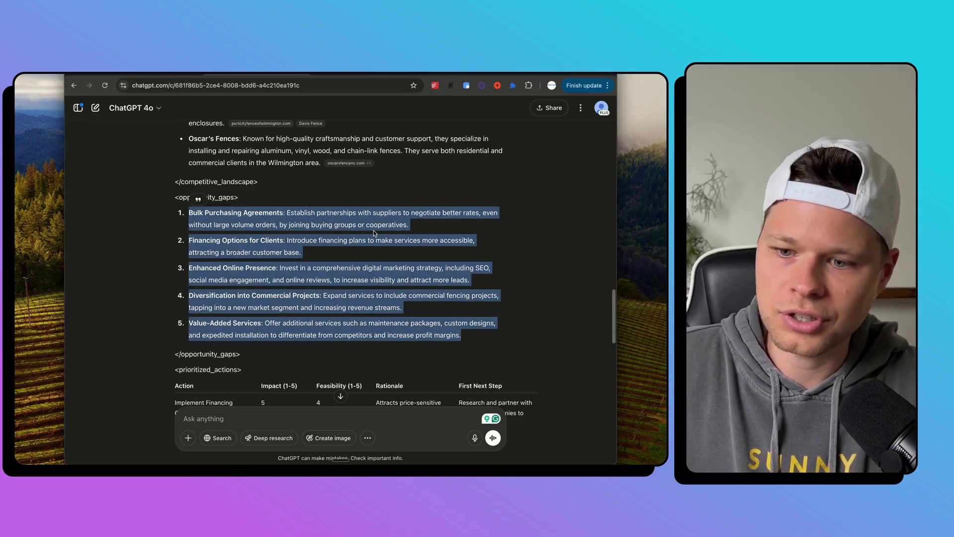
click(344, 249)
triple_click(333, 240)
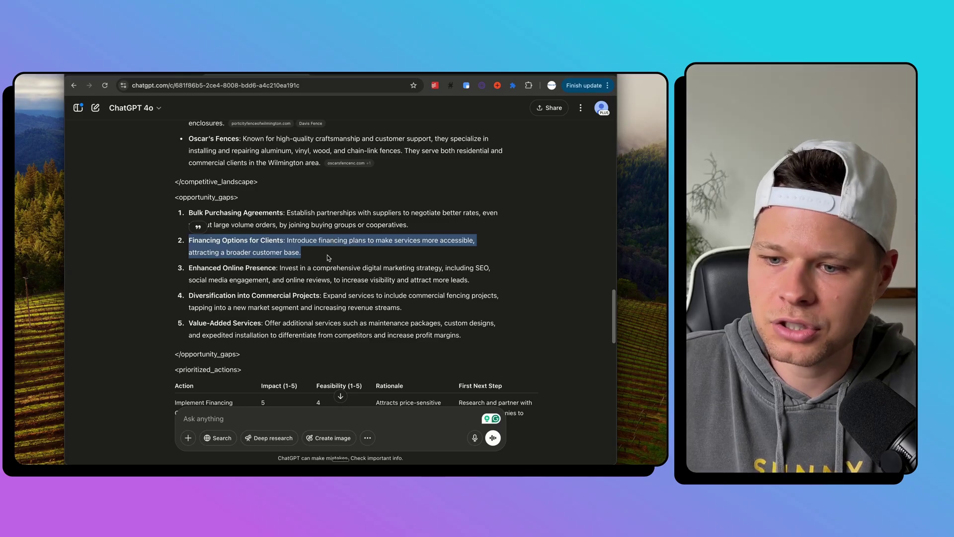
click(322, 260)
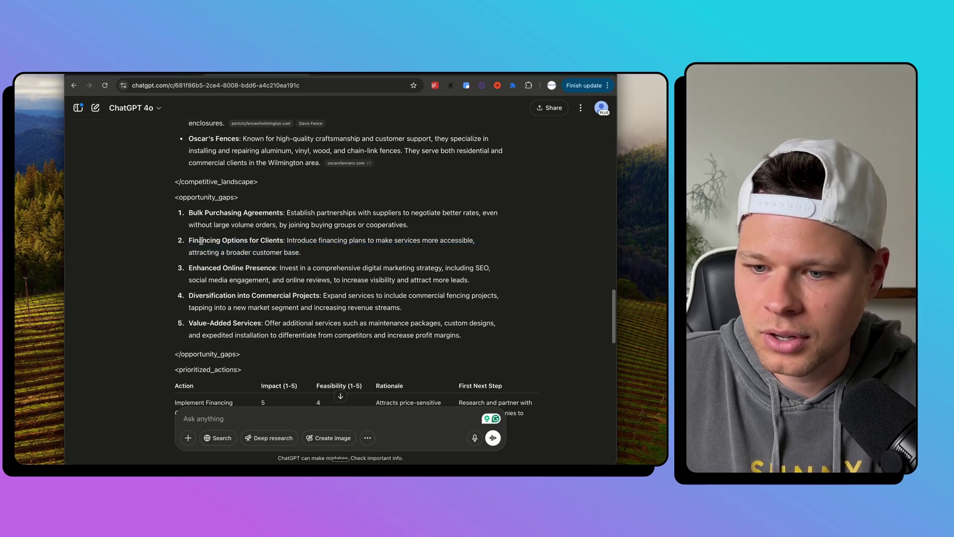
drag(201, 241, 300, 255)
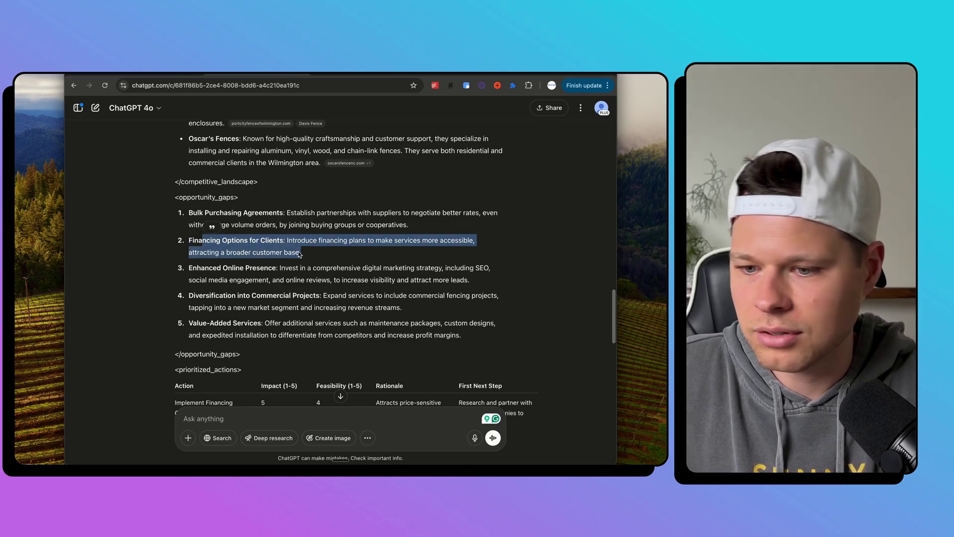
click(300, 254)
scroll(298, 251, down, 1)
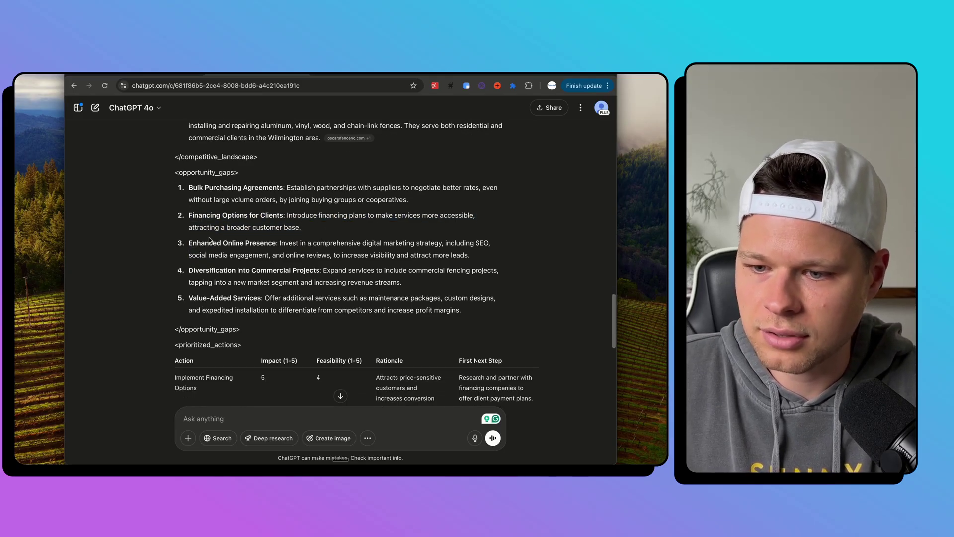
drag(210, 241, 272, 258)
click(346, 254)
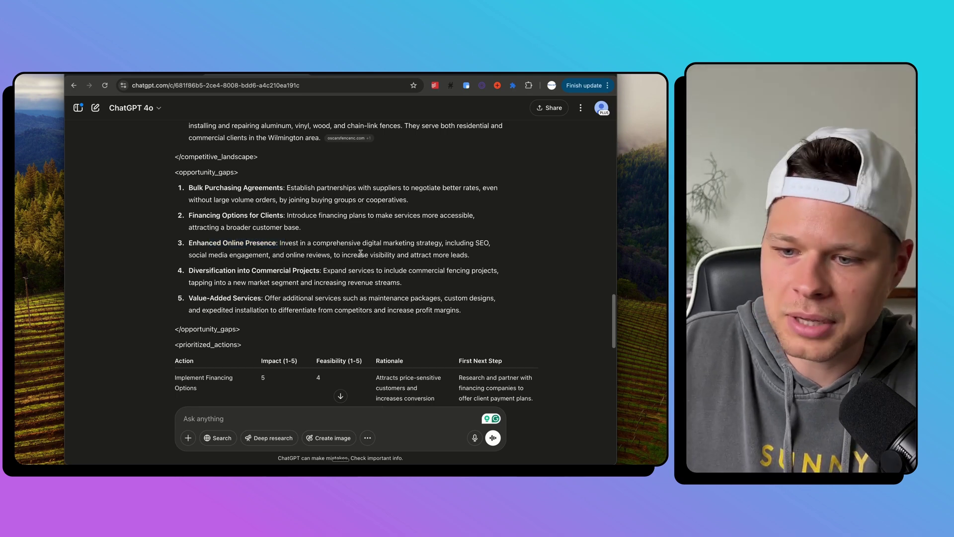
scroll(313, 272, down, 1)
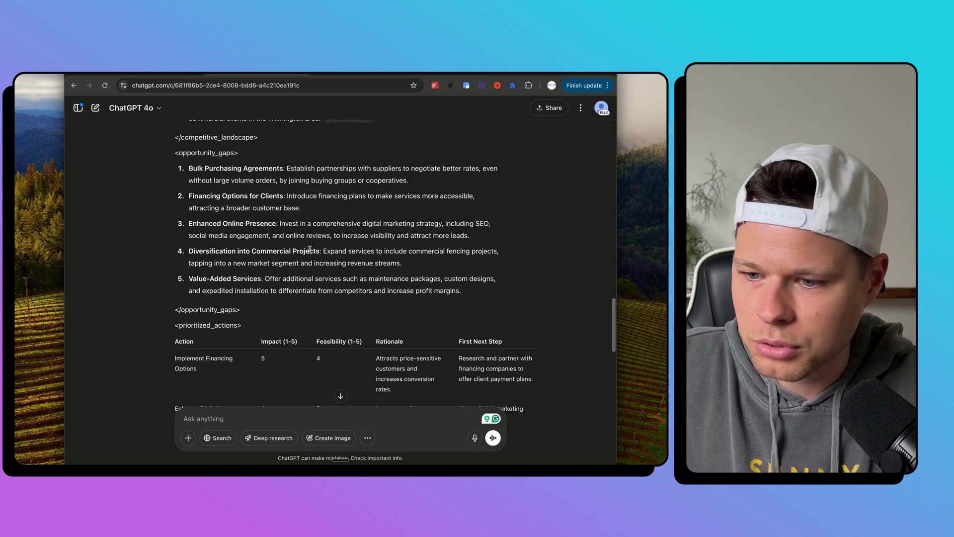
scroll(328, 252, down, 10)
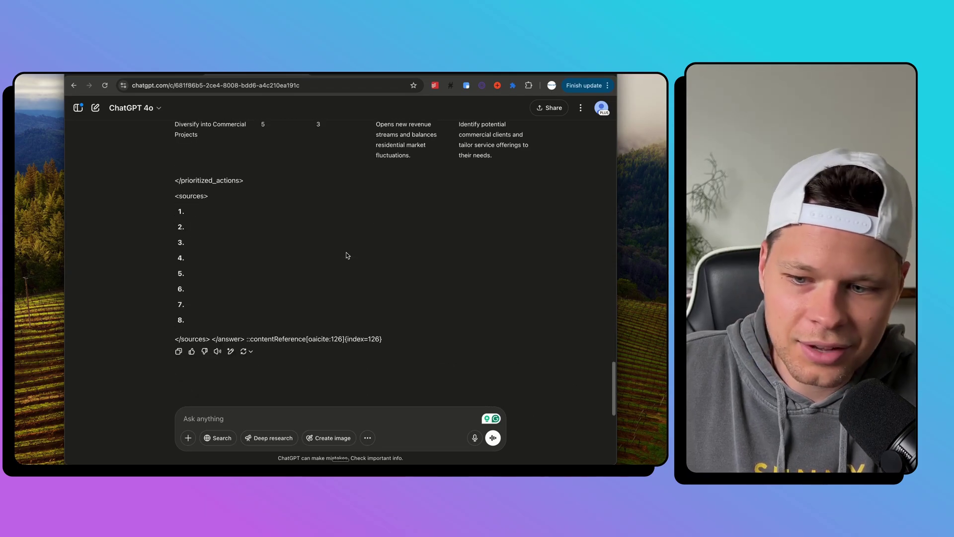
scroll(347, 255, up, 15)
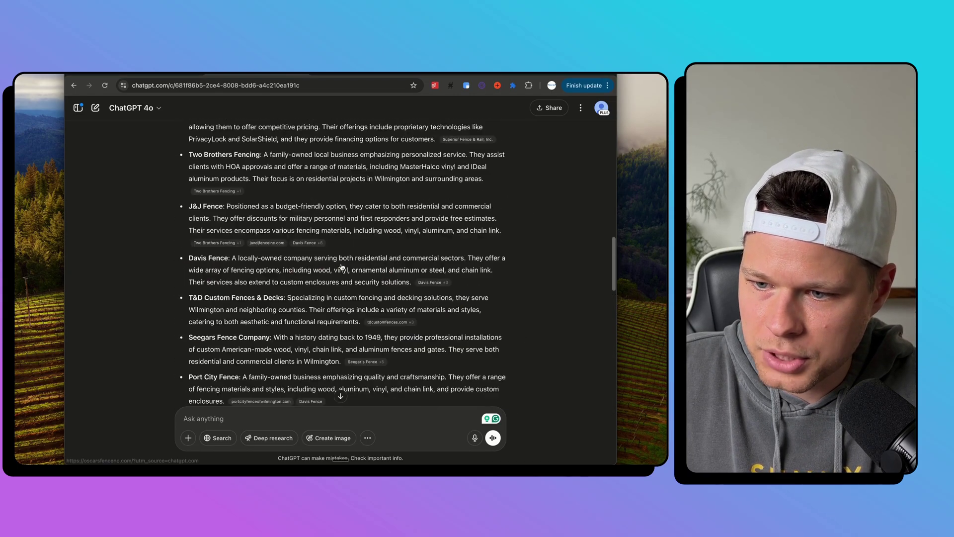
scroll(342, 267, up, 15)
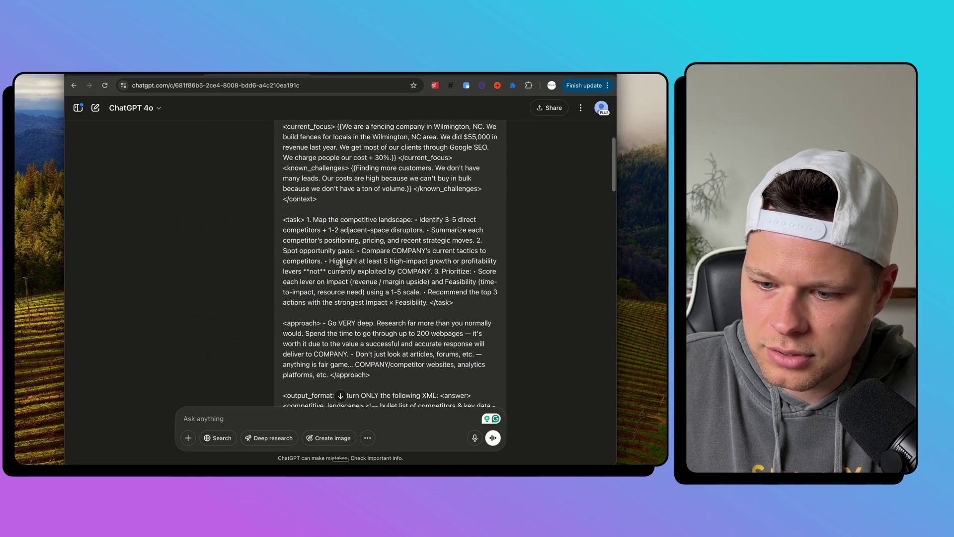
scroll(341, 274, down, 20)
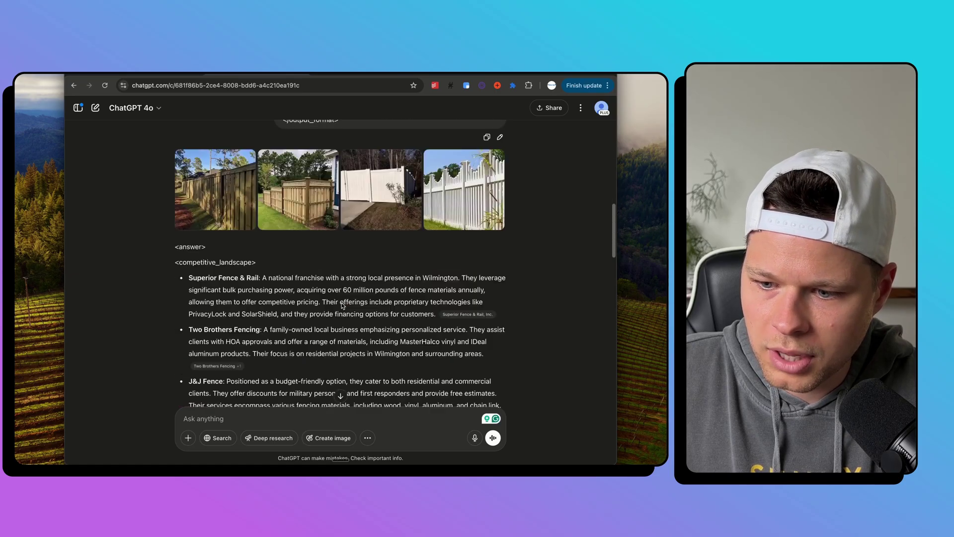
scroll(342, 306, down, 2)
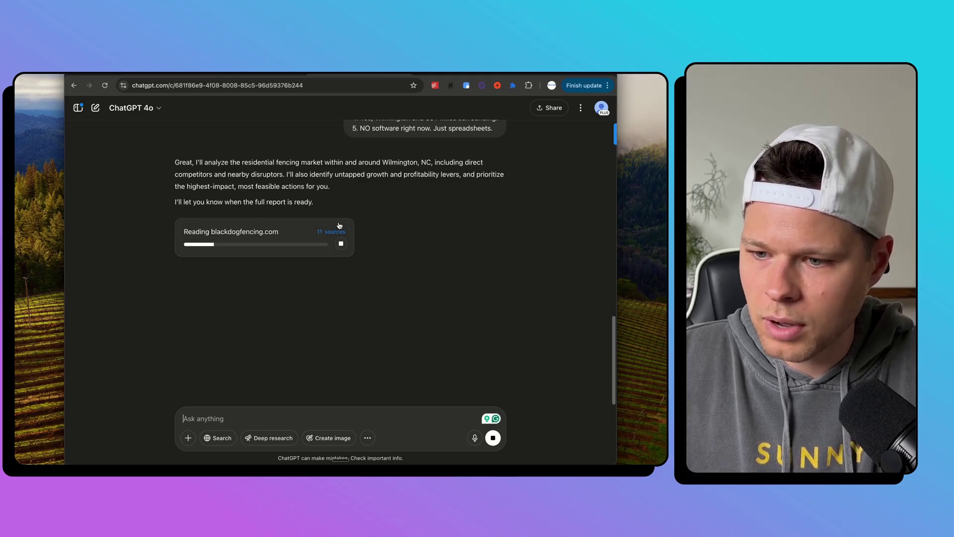
Step: Scroll the deep research chat to review the clarifying questions and numbered answers about the fencing business
scroll(365, 210, down, 1)
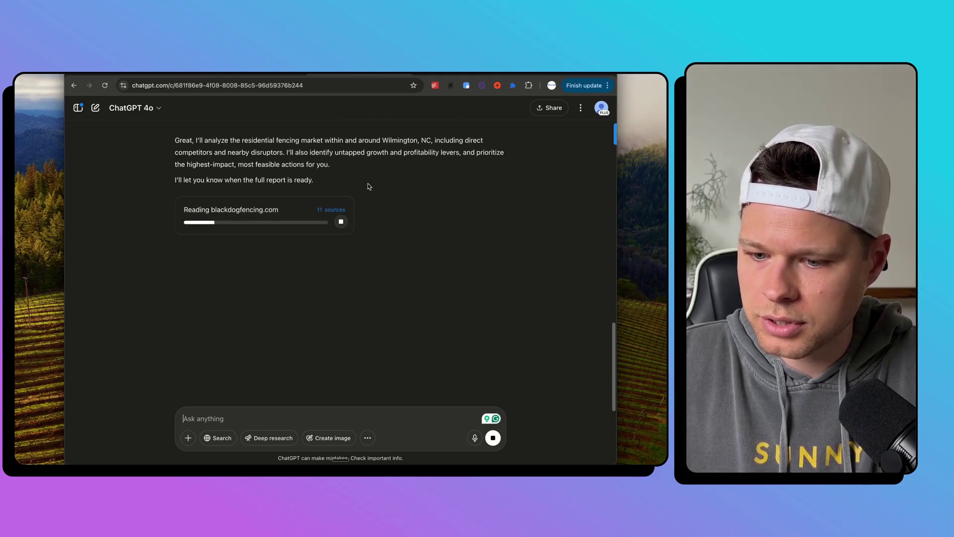
scroll(369, 186, up, 3)
scroll(368, 187, down, 2)
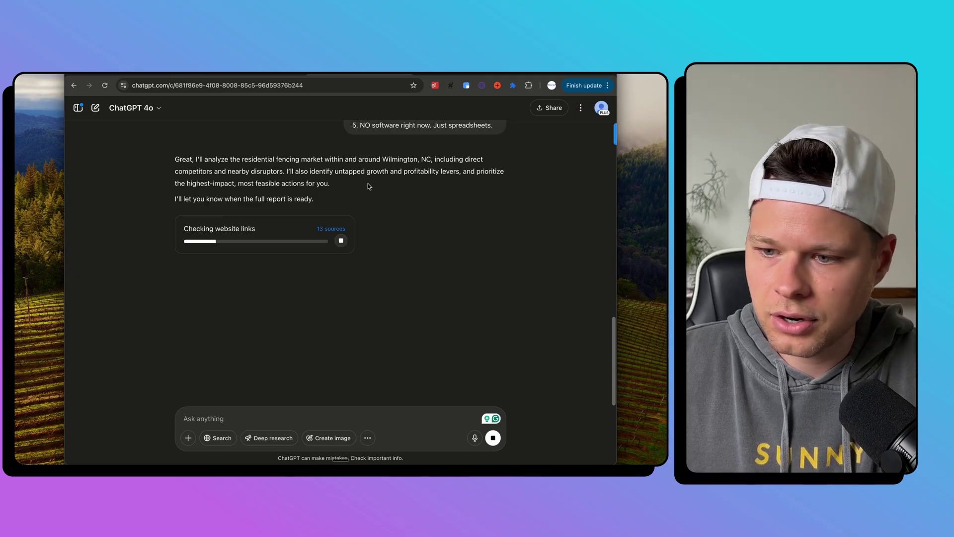
scroll(298, 209, up, 5)
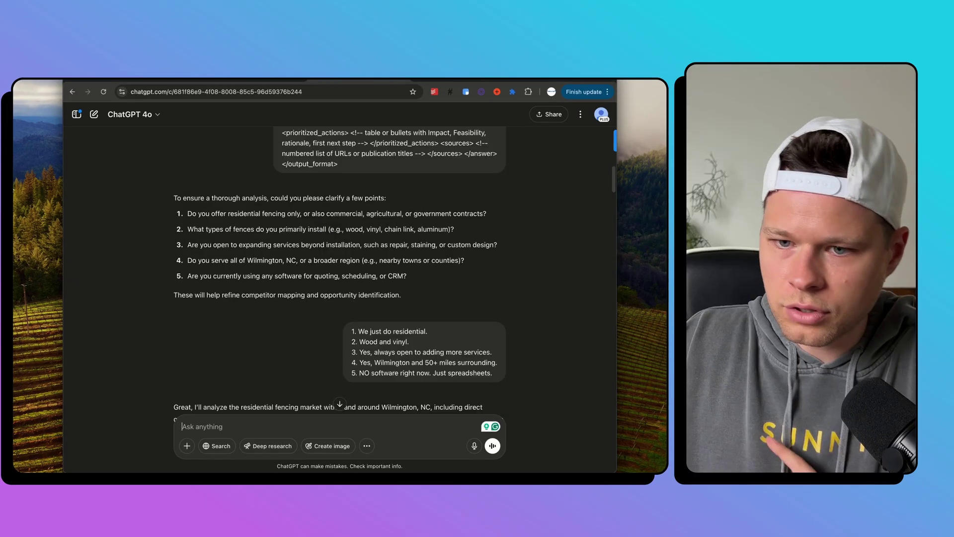
Step: Skim the finished Wilmington fencing report, including opportunity gaps, down to its sources, then scroll back up
scroll(234, 199, down, 10)
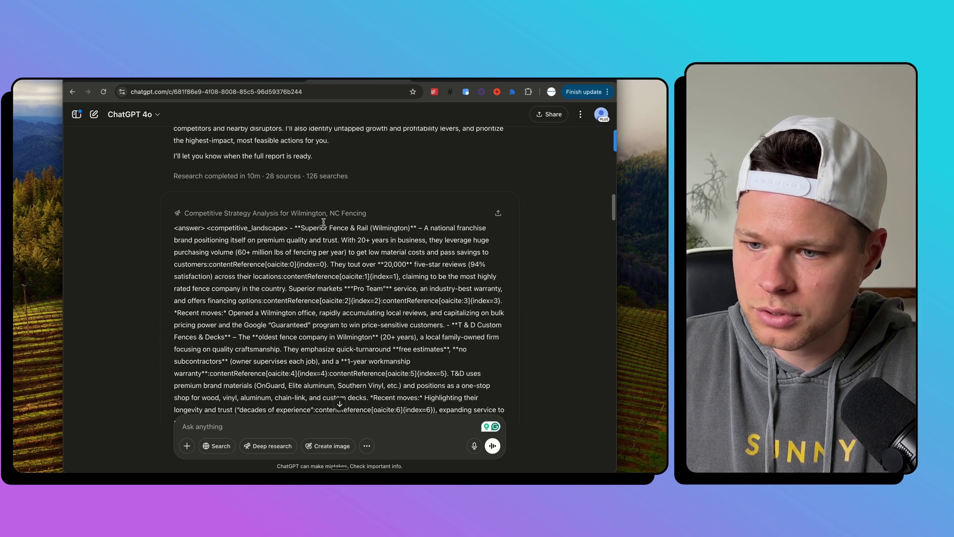
scroll(412, 202, down, 1)
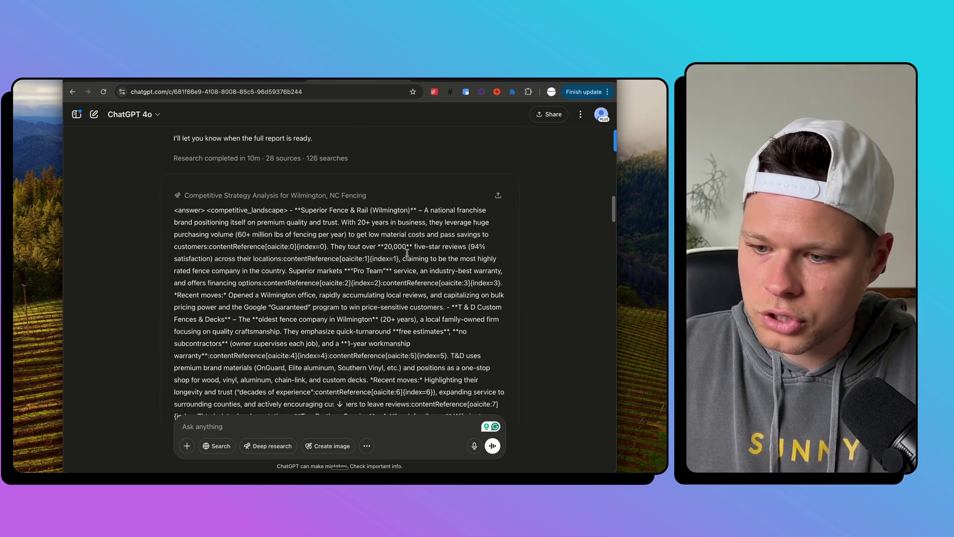
scroll(407, 253, down, 20)
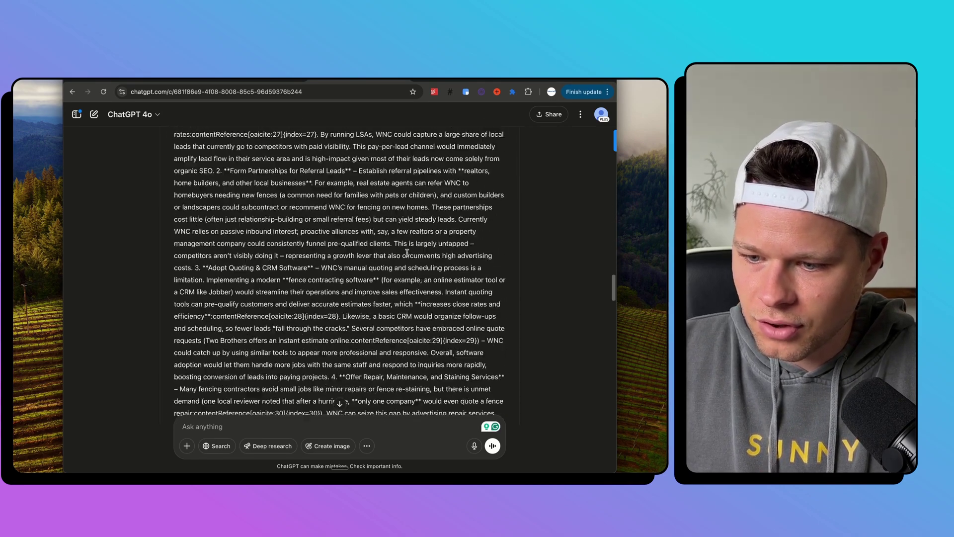
scroll(408, 253, down, 15)
scroll(407, 253, up, 20)
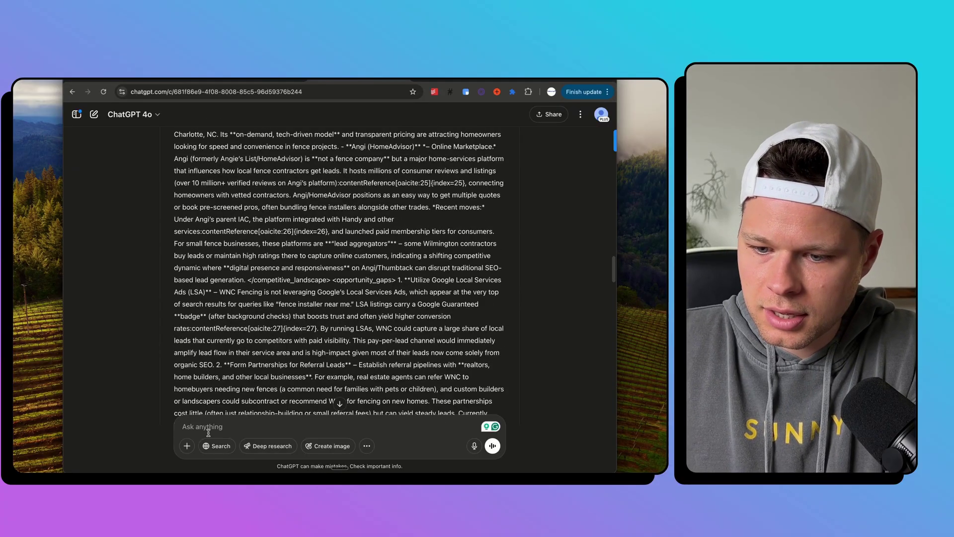
Step: Ask ChatGPT: 'Can you make the output a little easier to read in text formatting?'
text(Can you make the output a little)
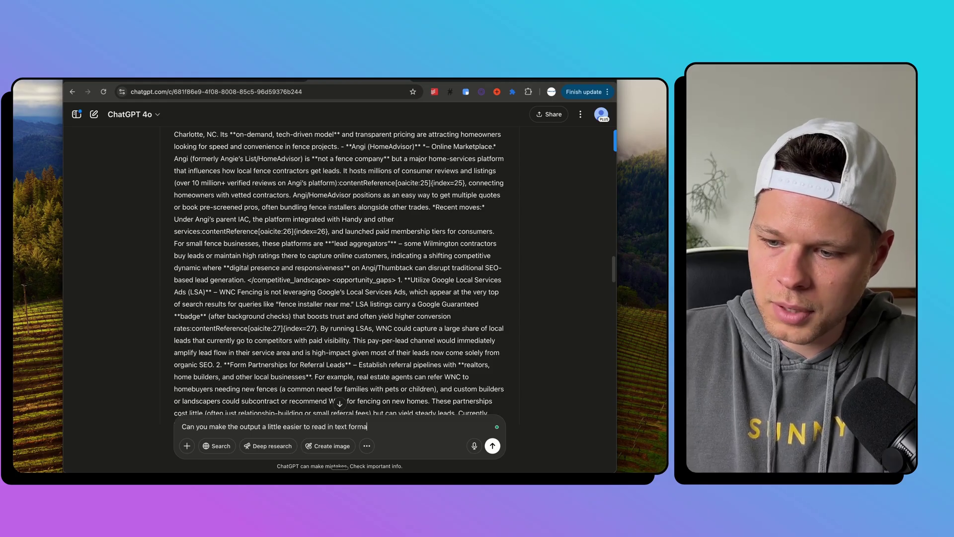
text(easier to read in text formatting?)
key(Return)
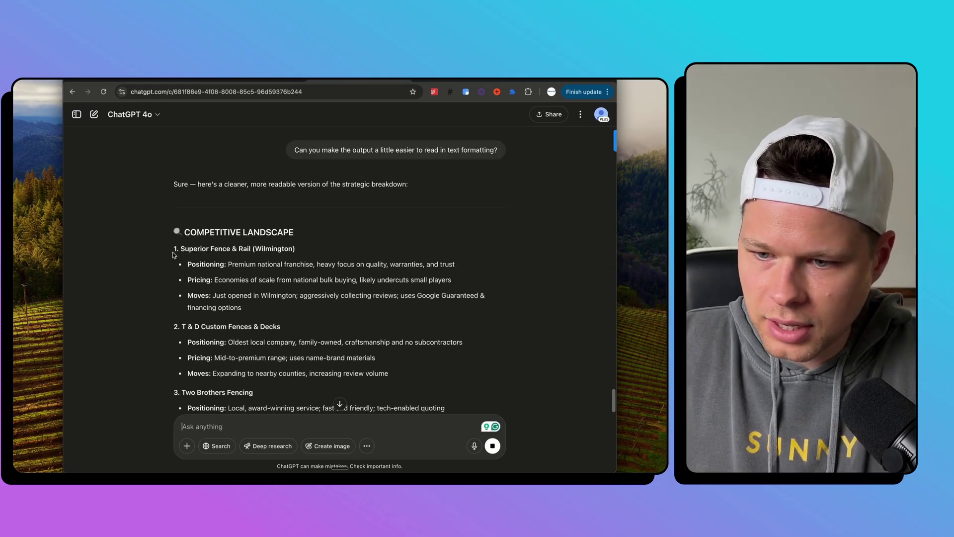
Step: Highlight Superior Fence & Rail's heading, positioning, pricing and moves, then T & D Custom Fences' Moves line
drag(174, 255, 310, 258)
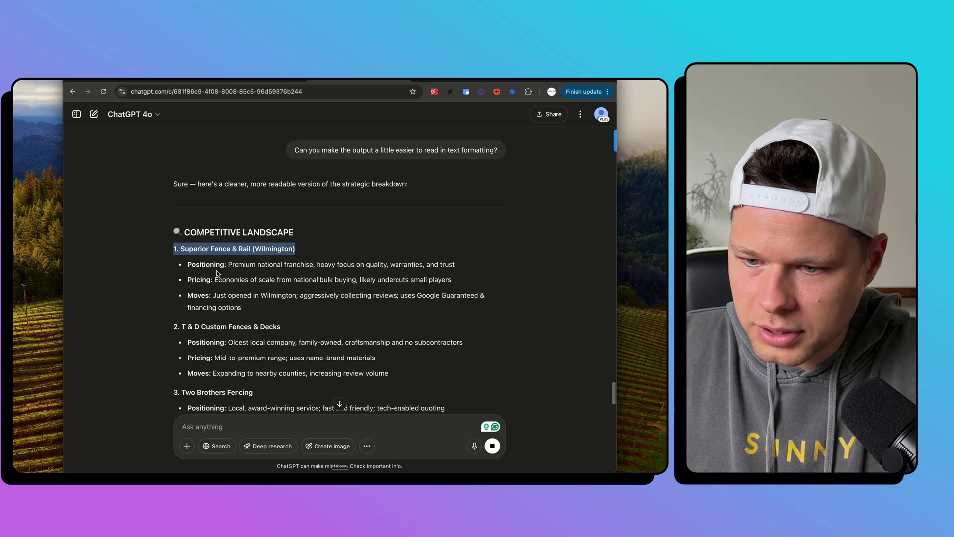
drag(205, 264, 242, 309)
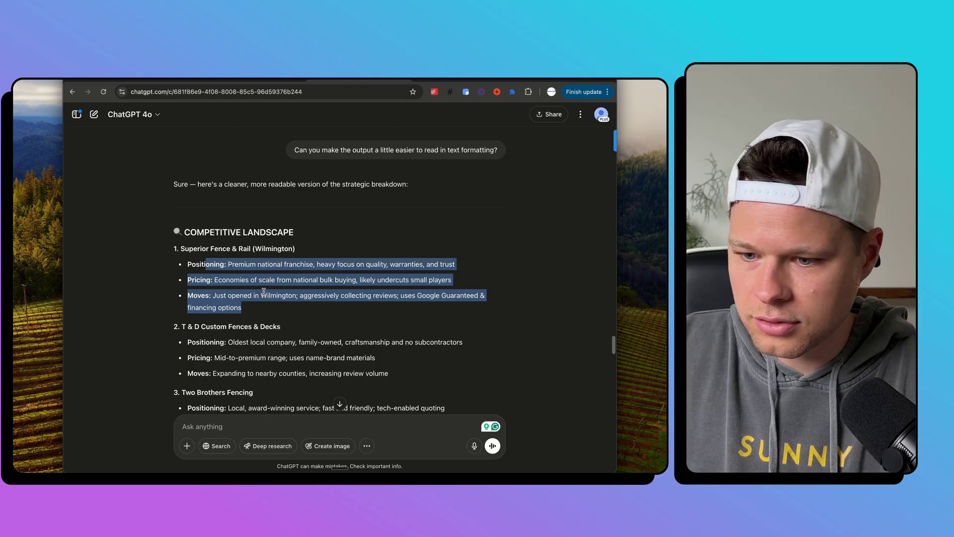
drag(243, 308, 352, 280)
click(212, 282)
drag(267, 308, 211, 295)
scroll(210, 298, down, 1)
click(210, 305)
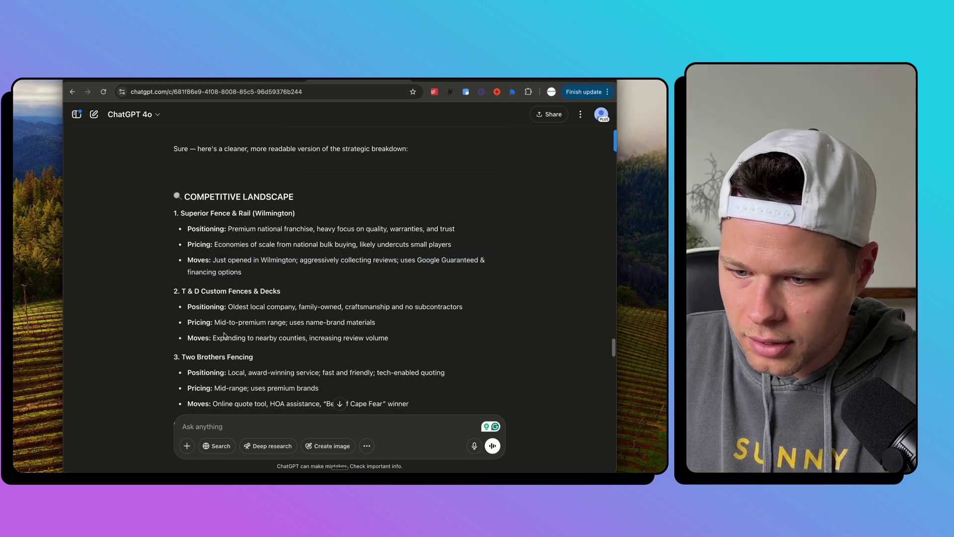
triple_click(226, 335)
Step: Highlight the Angi/HomeAdvisor heading and Moves description, then continue down to the Opportunity Gaps section
scroll(228, 337, down, 2)
scroll(229, 333, down, 3)
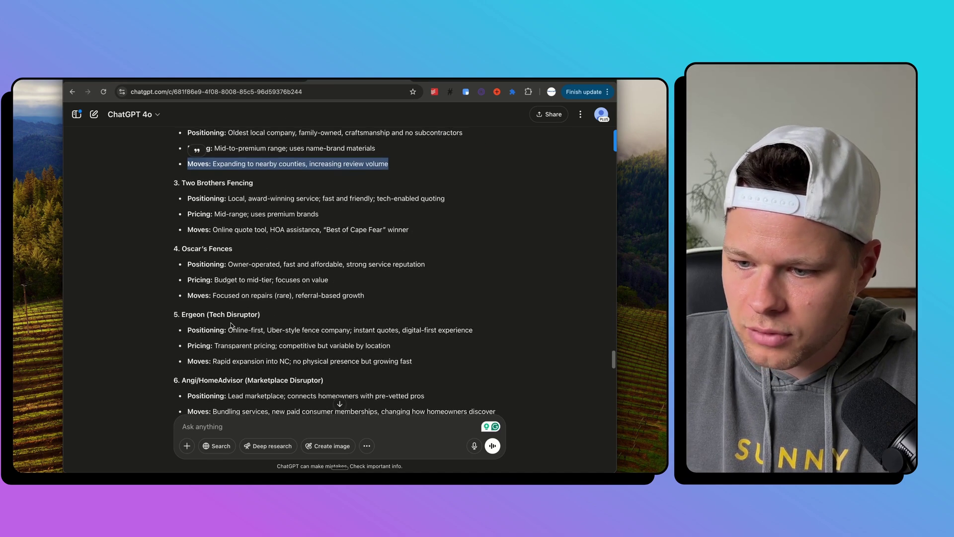
scroll(230, 331, up, 1)
scroll(231, 327, down, 4)
scroll(250, 306, down, 2)
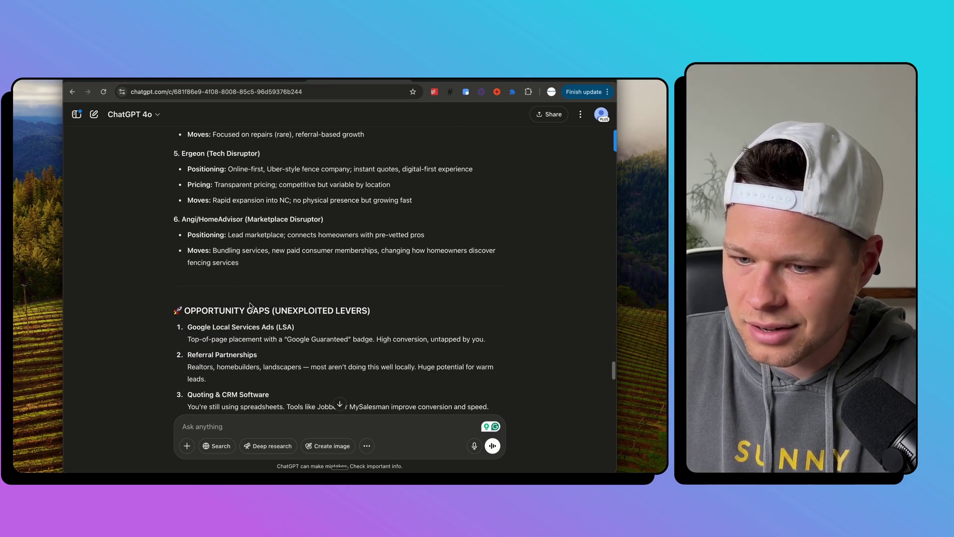
drag(190, 218, 284, 237)
click(267, 237)
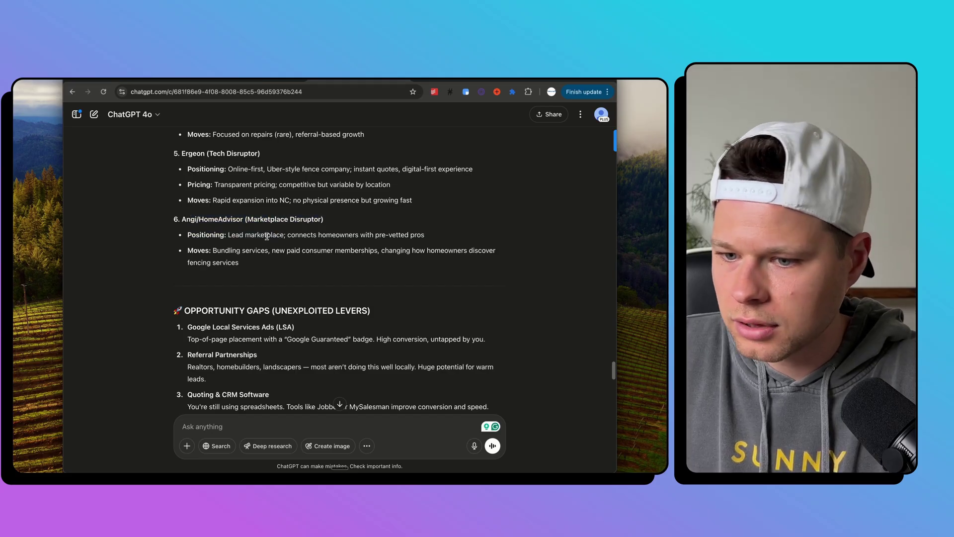
drag(243, 263, 212, 254)
click(244, 263)
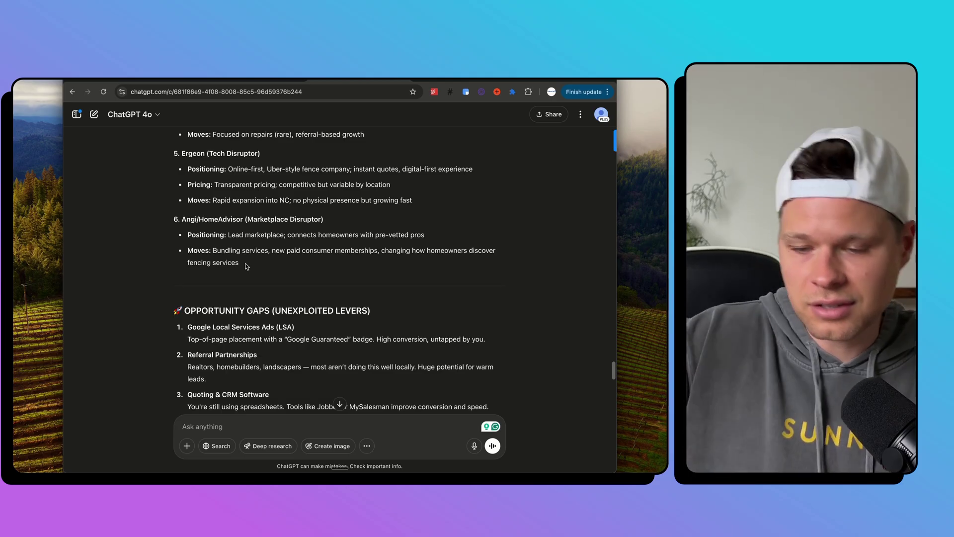
scroll(257, 304, down, 1)
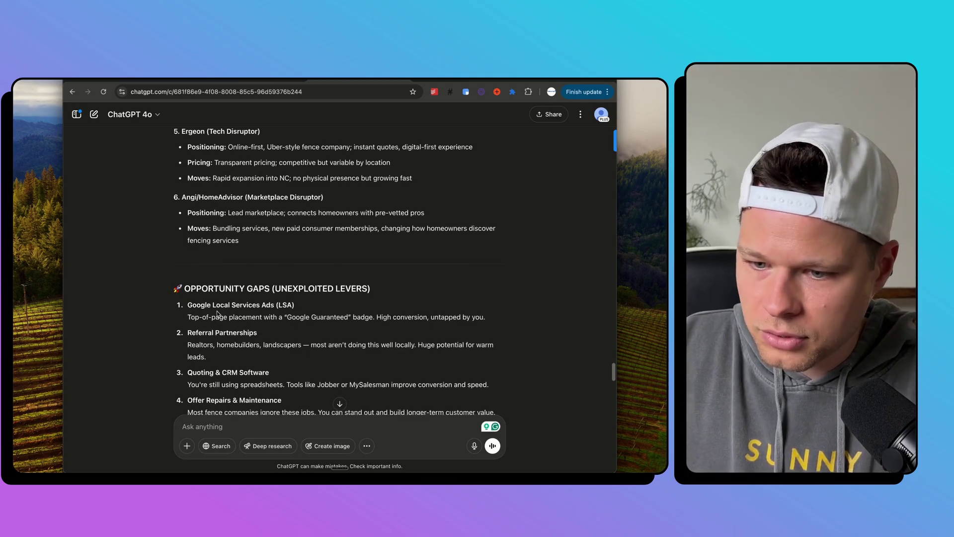
drag(193, 305, 300, 324)
triple_click(258, 316)
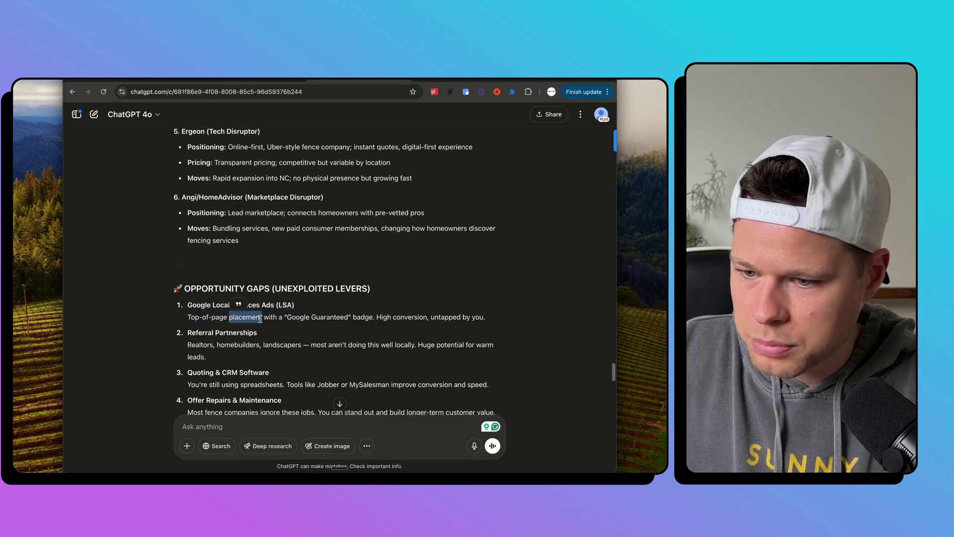
scroll(386, 177, down, 5)
double_click(454, 206)
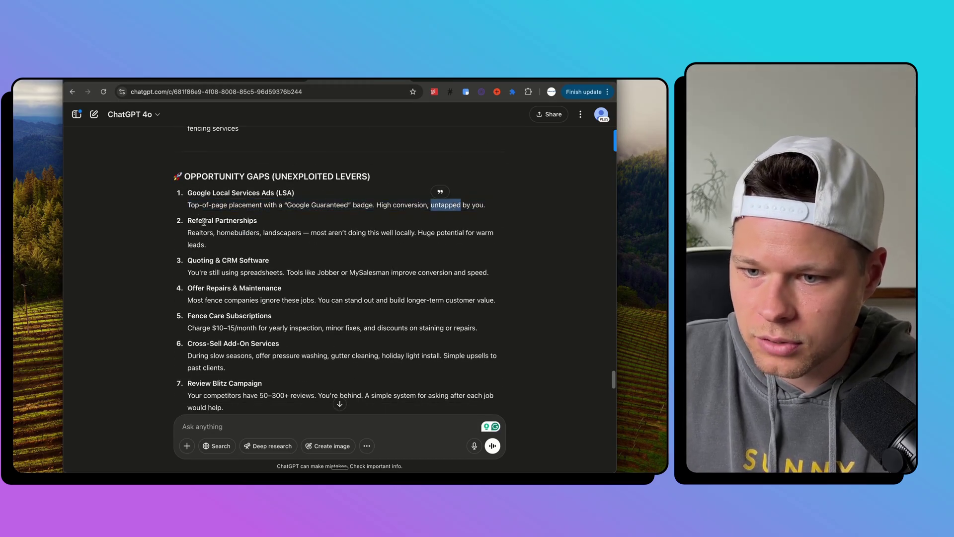
drag(193, 222, 260, 234)
triple_click(256, 233)
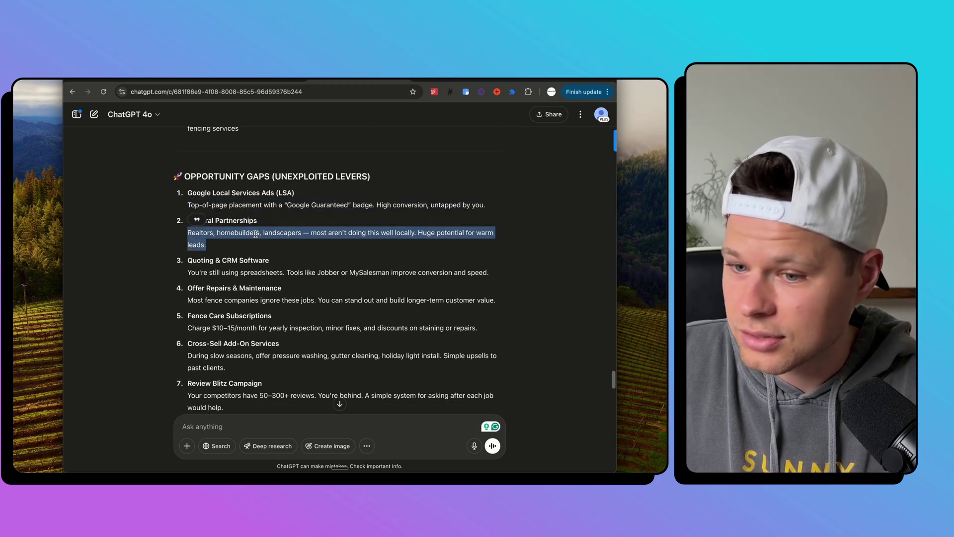
triple_click(214, 261)
triple_click(216, 269)
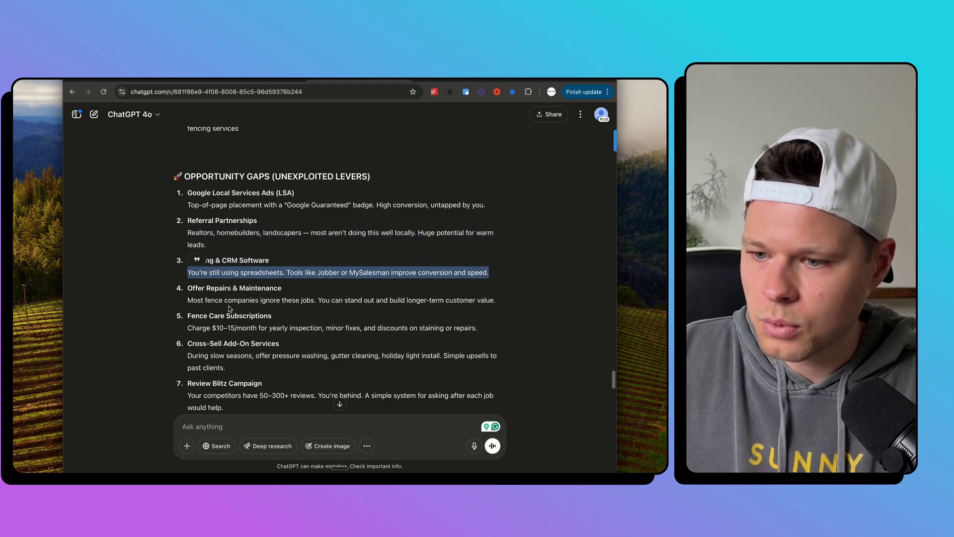
scroll(214, 303, down, 1)
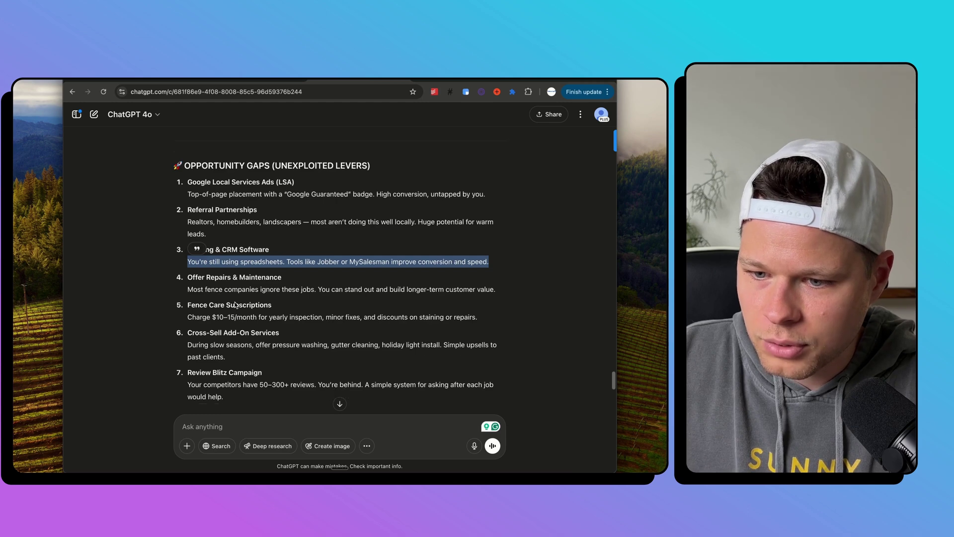
click(244, 284)
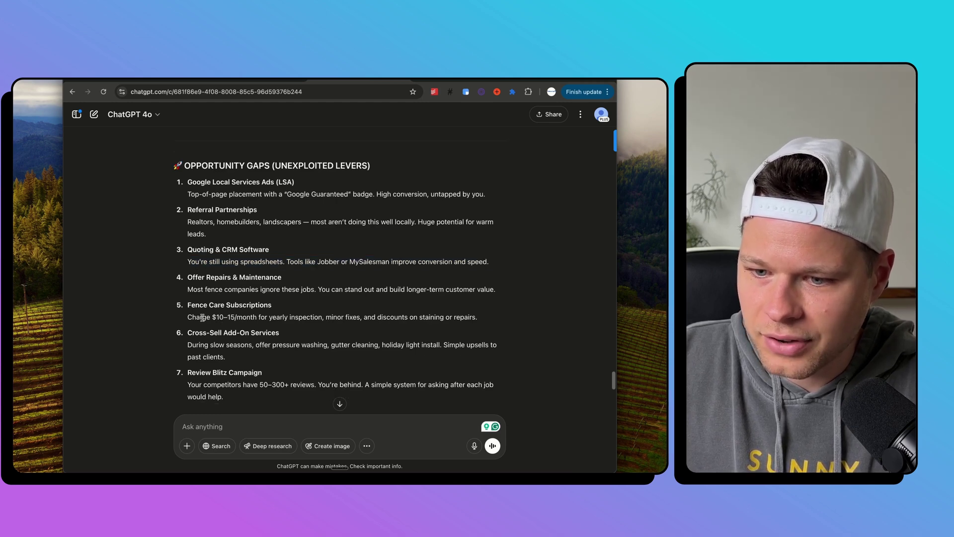
drag(188, 317, 258, 318)
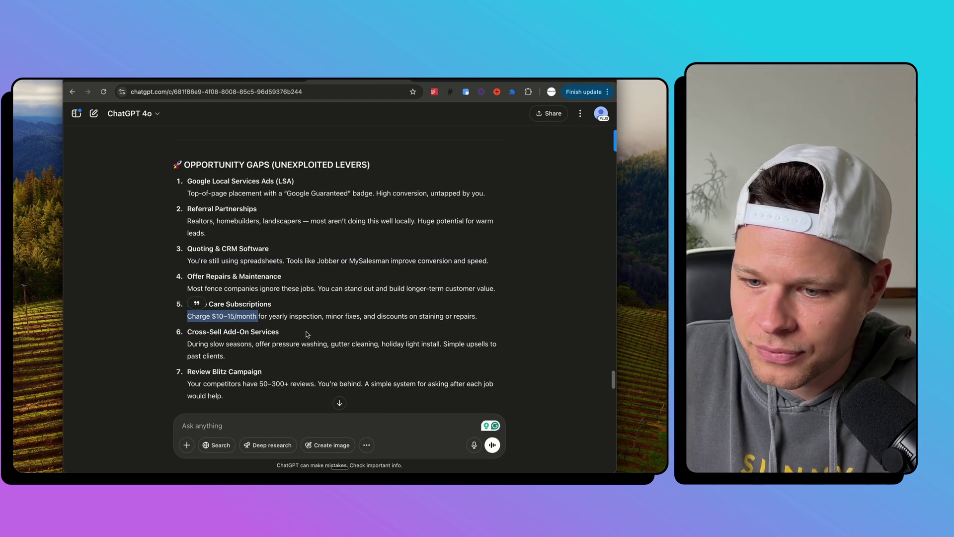
triple_click(239, 344)
scroll(234, 338, down, 2)
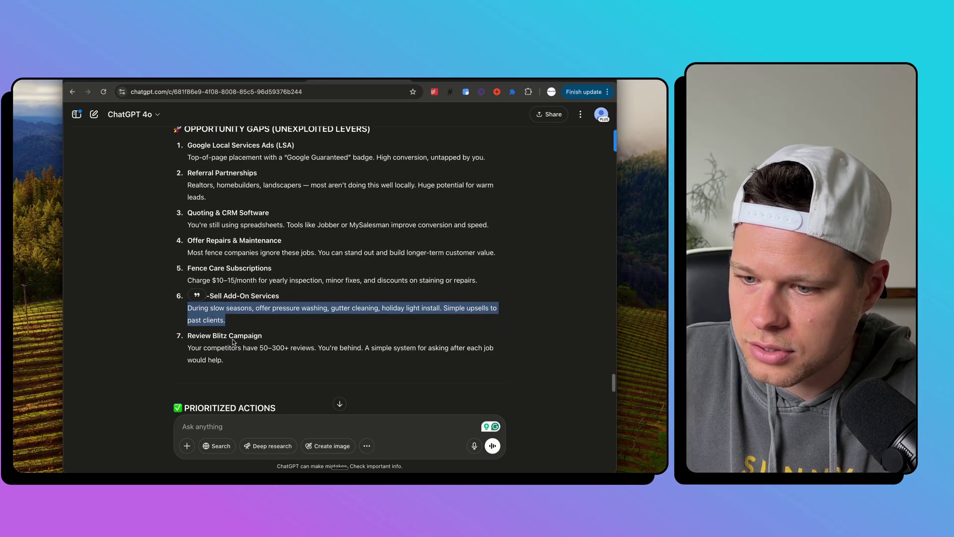
scroll(254, 330, down, 2)
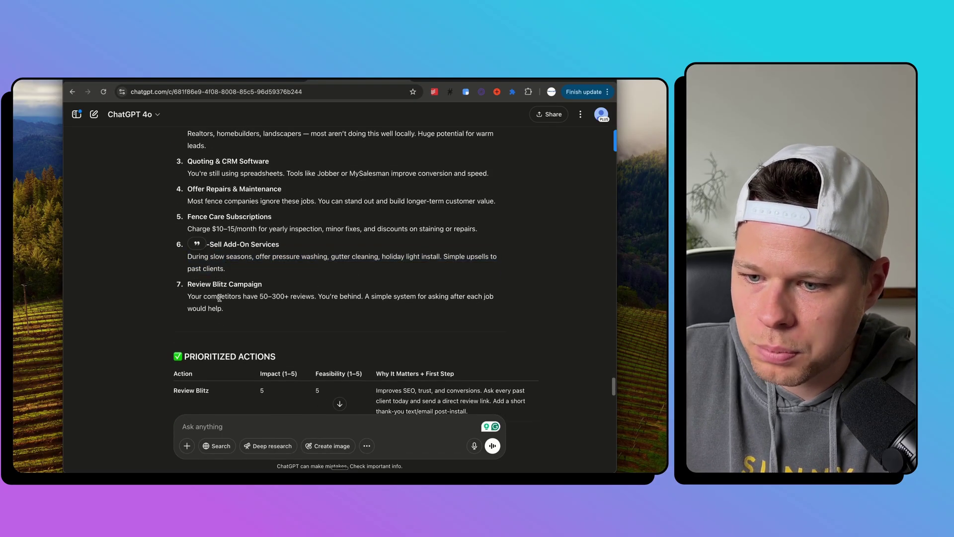
triple_click(220, 298)
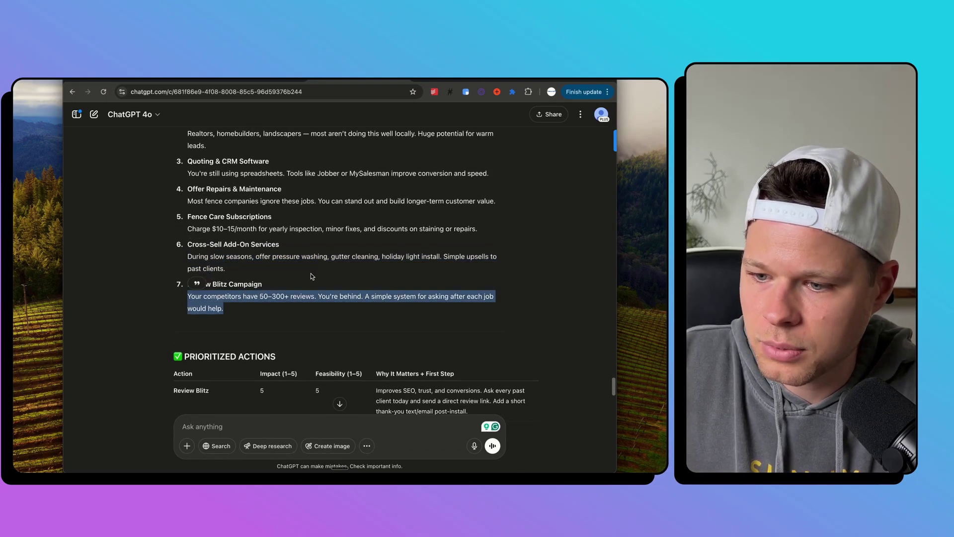
click(370, 300)
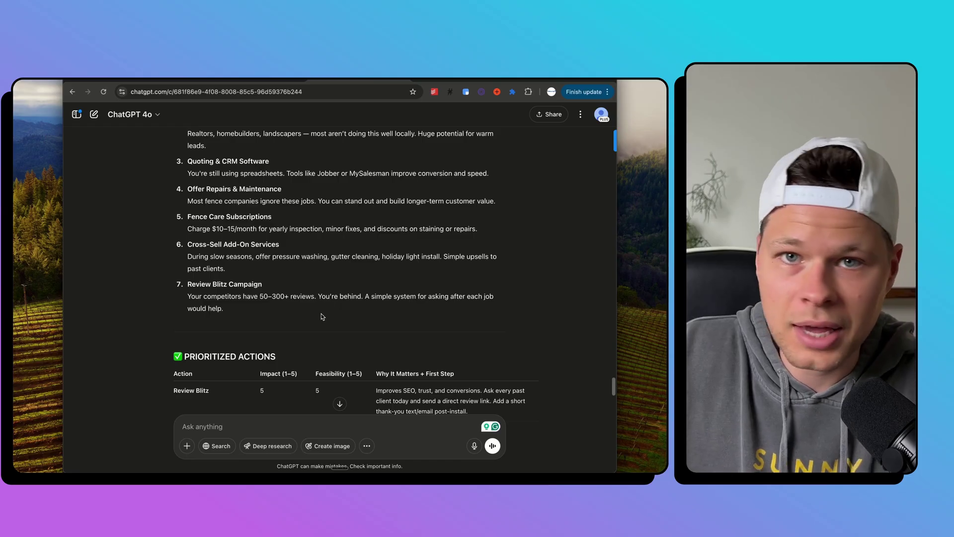
scroll(200, 283, down, 4)
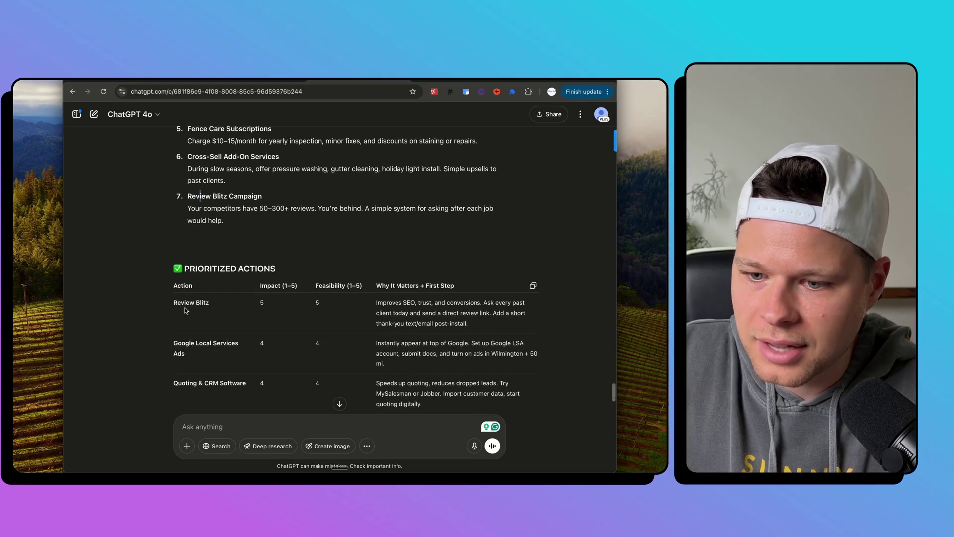
scroll(337, 300, down, 1)
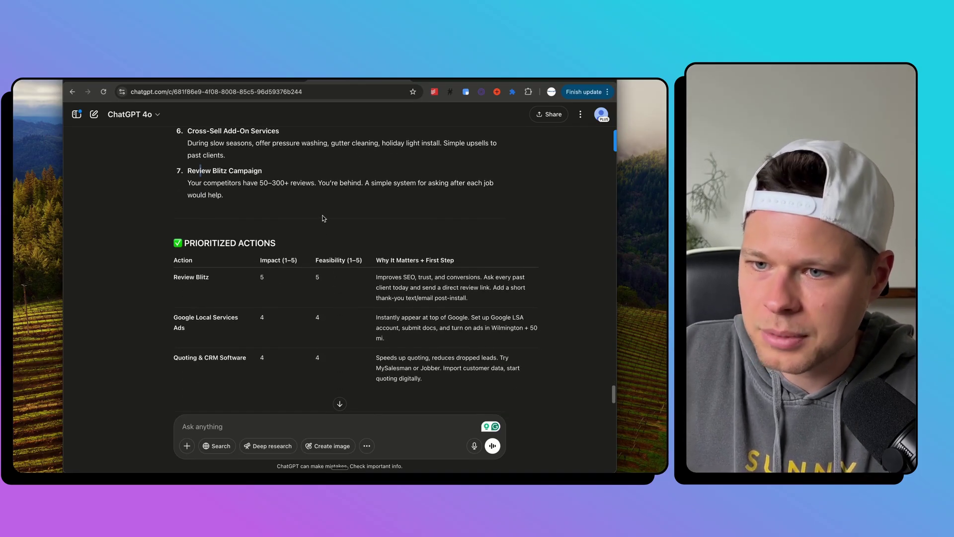
scroll(303, 200, down, 1)
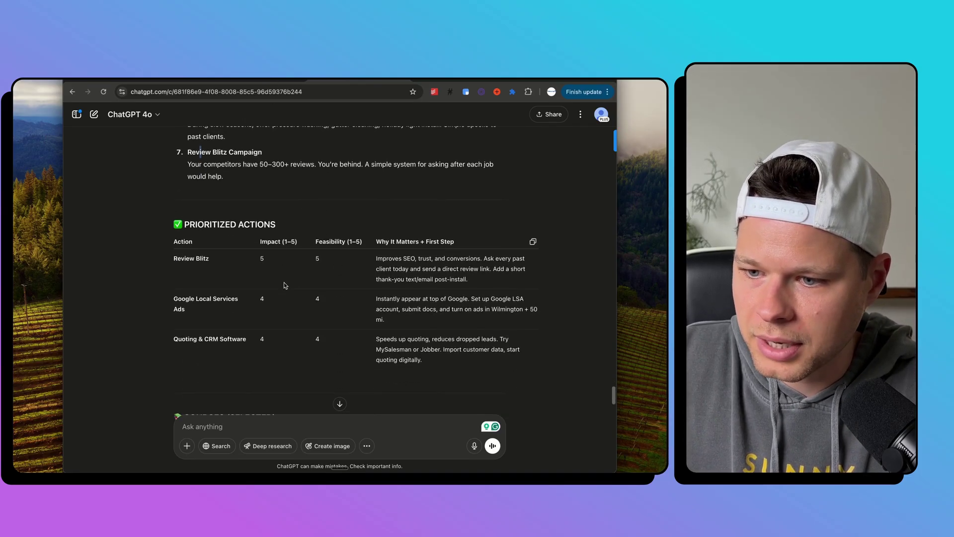
scroll(325, 258, down, 1)
scroll(324, 259, down, 8)
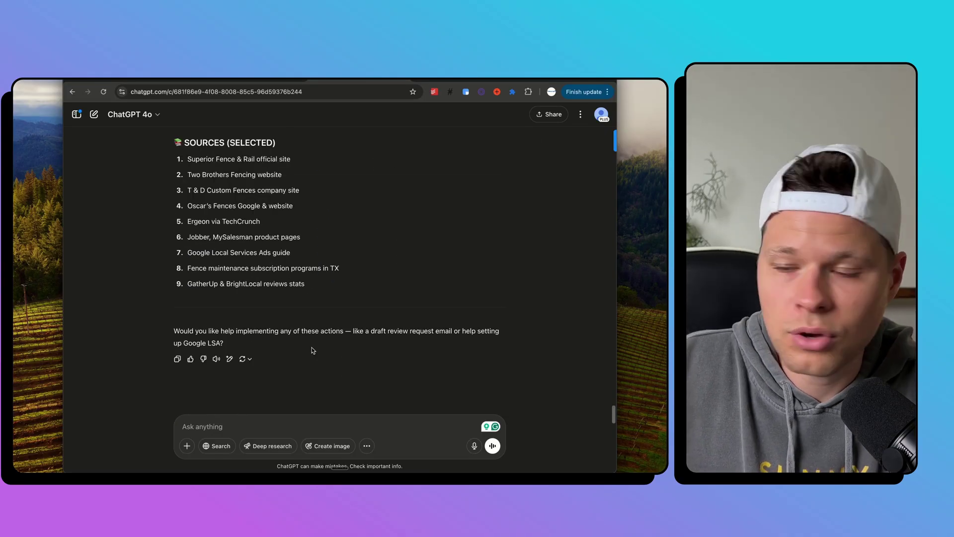
scroll(303, 320, up, 15)
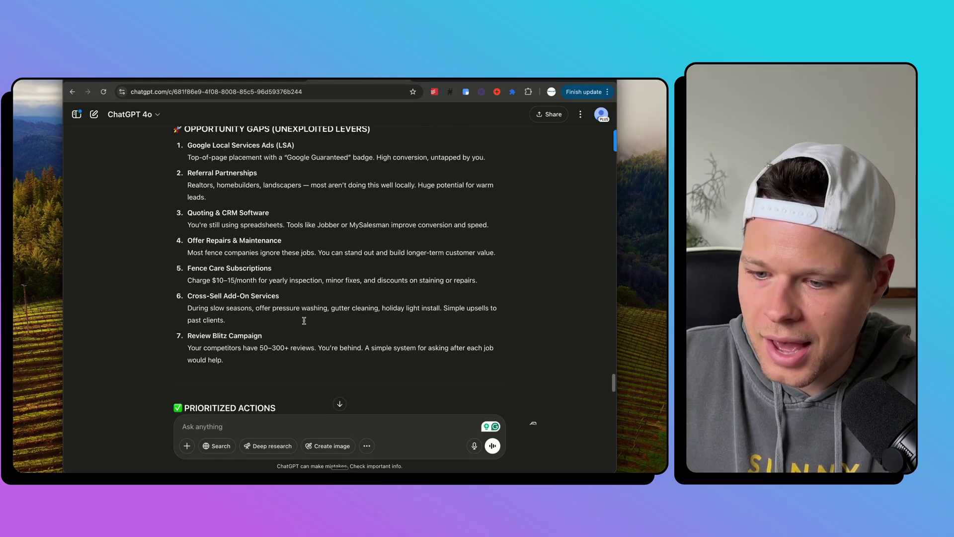
scroll(304, 321, up, 12)
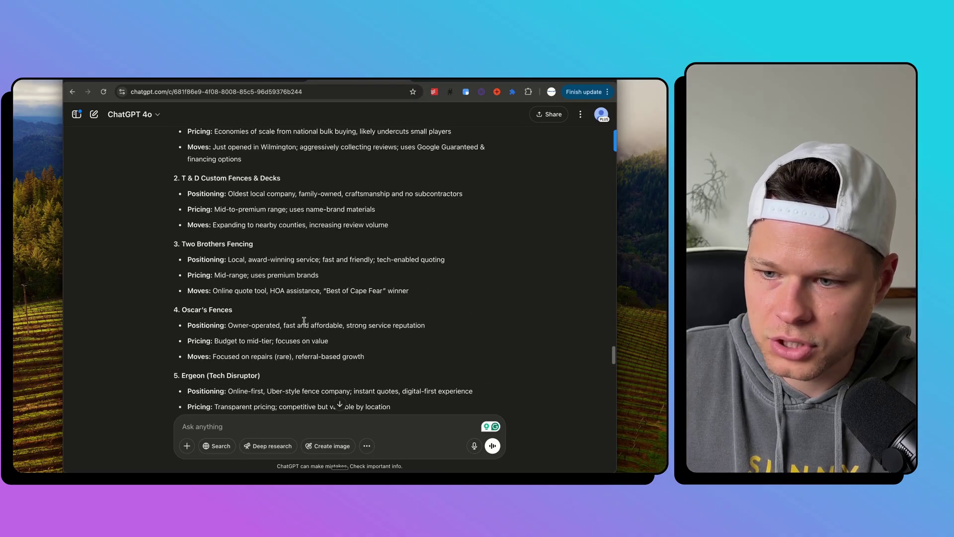
scroll(304, 321, up, 2)
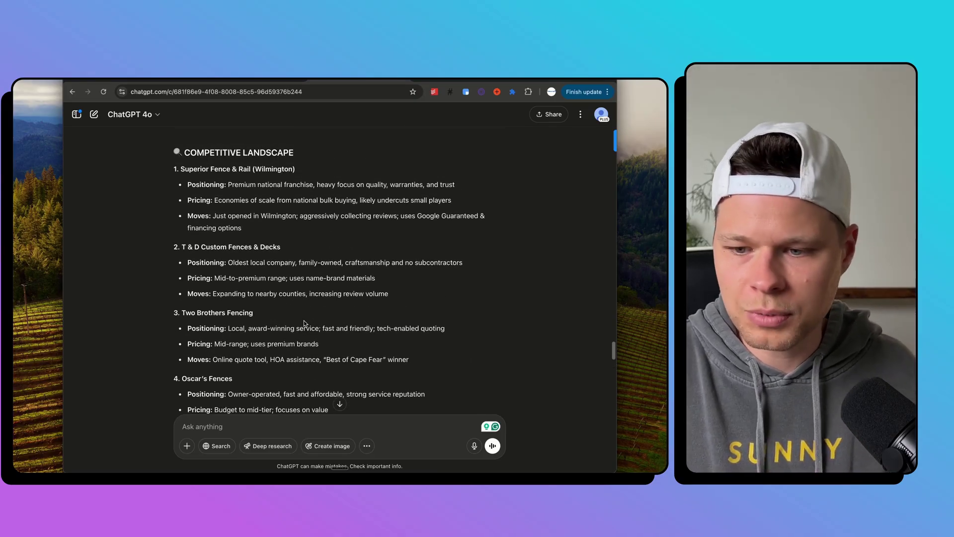
scroll(304, 323, up, 6)
scroll(304, 322, up, 15)
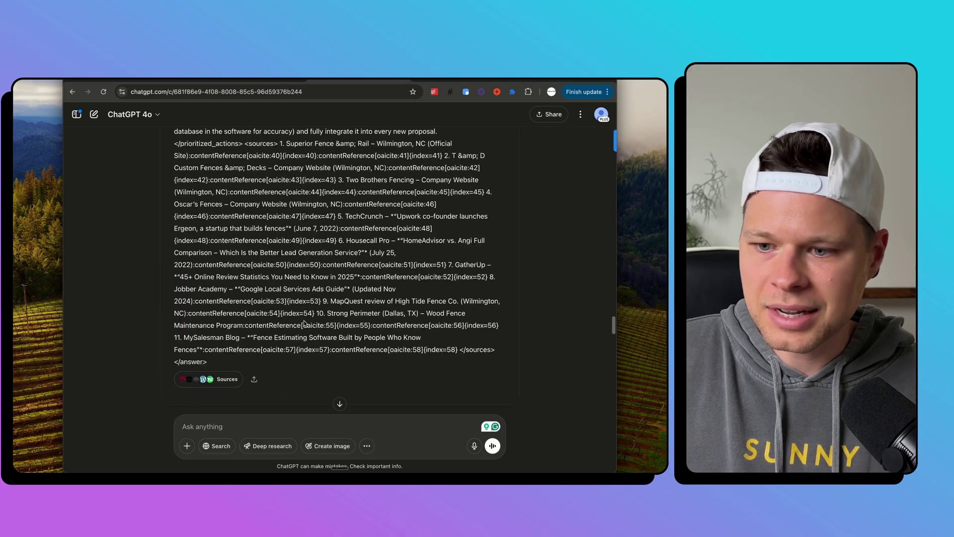
scroll(304, 321, up, 15)
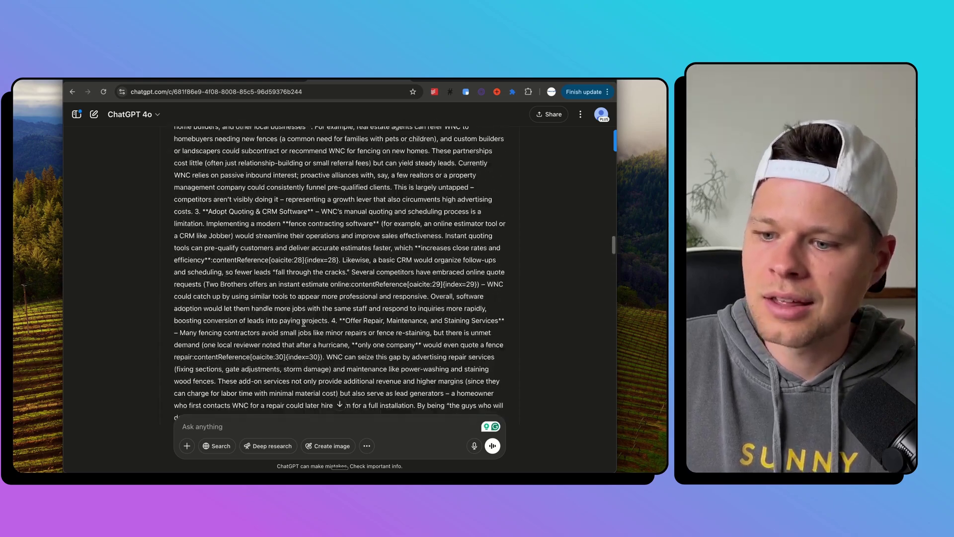
scroll(304, 323, down, 20)
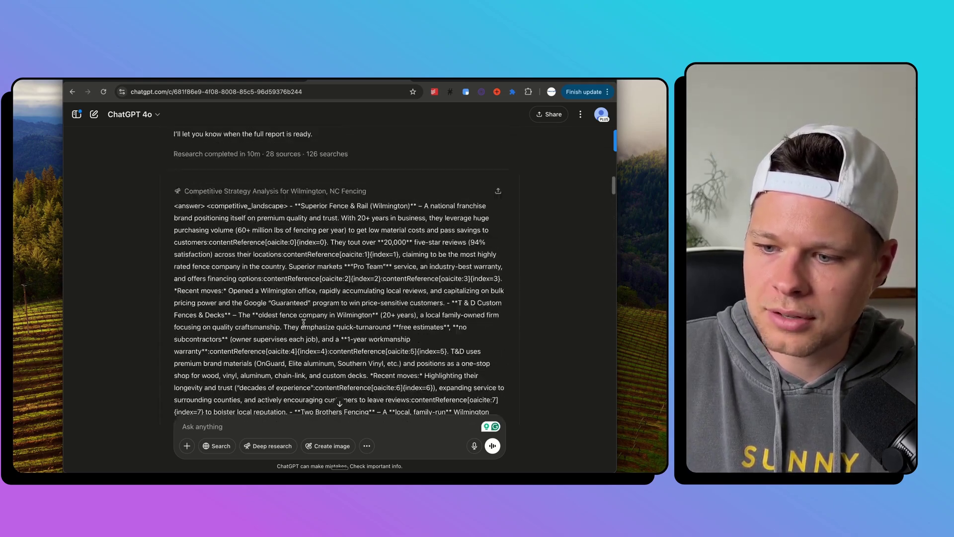
scroll(304, 323, down, 15)
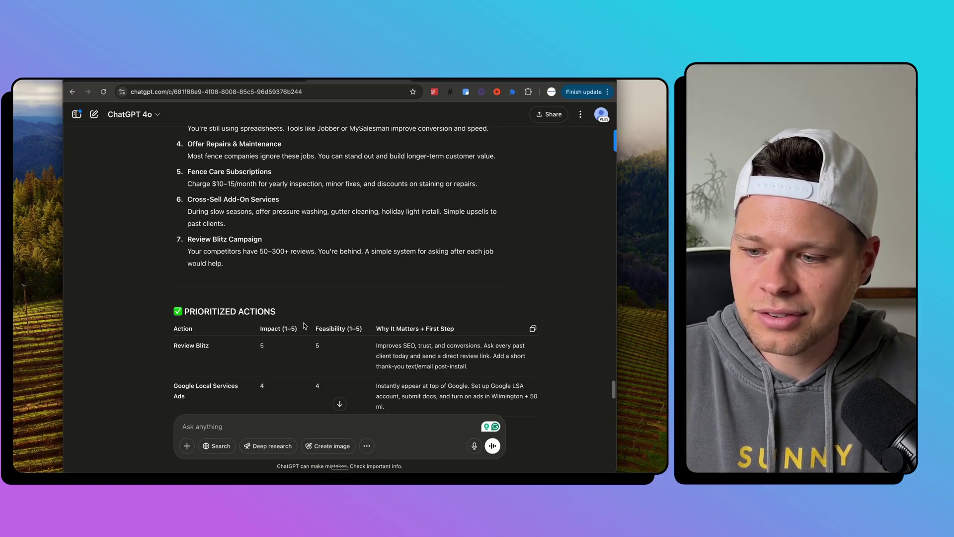
scroll(327, 284, down, 2)
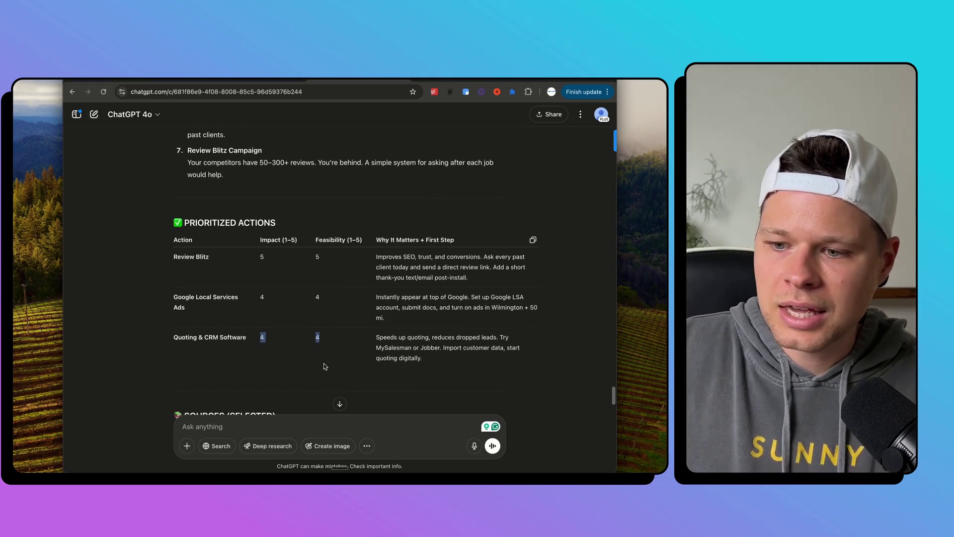
scroll(324, 366, down, 1)
scroll(325, 366, down, 1)
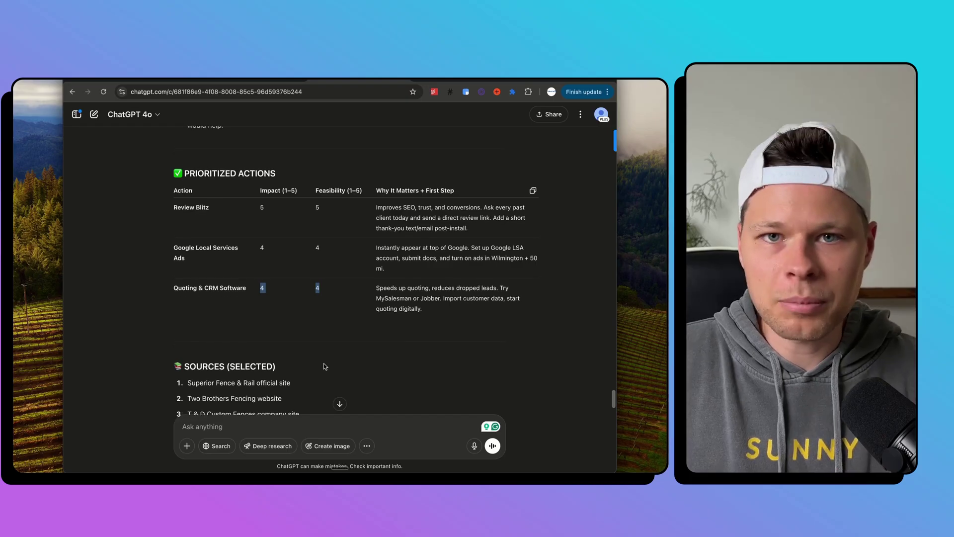
scroll(324, 366, down, 2)
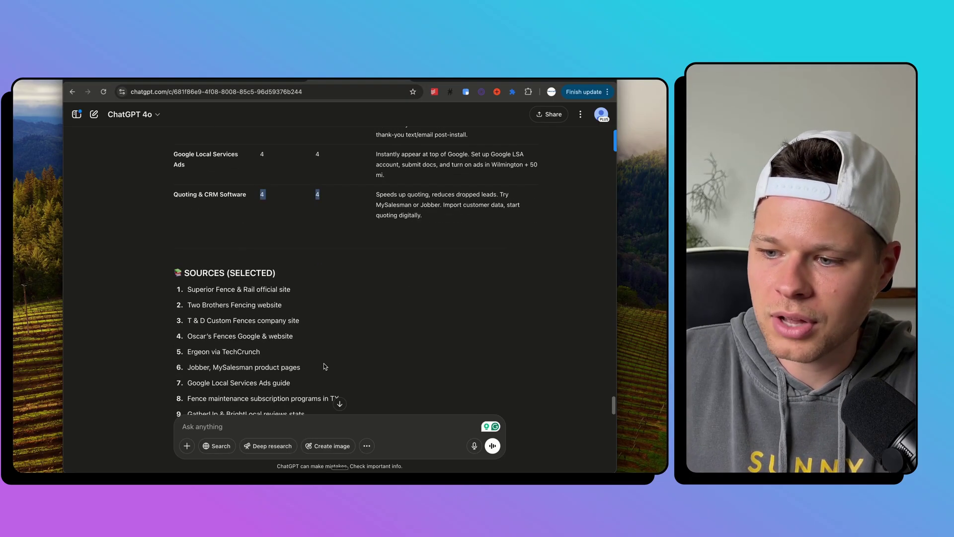
scroll(324, 366, down, 3)
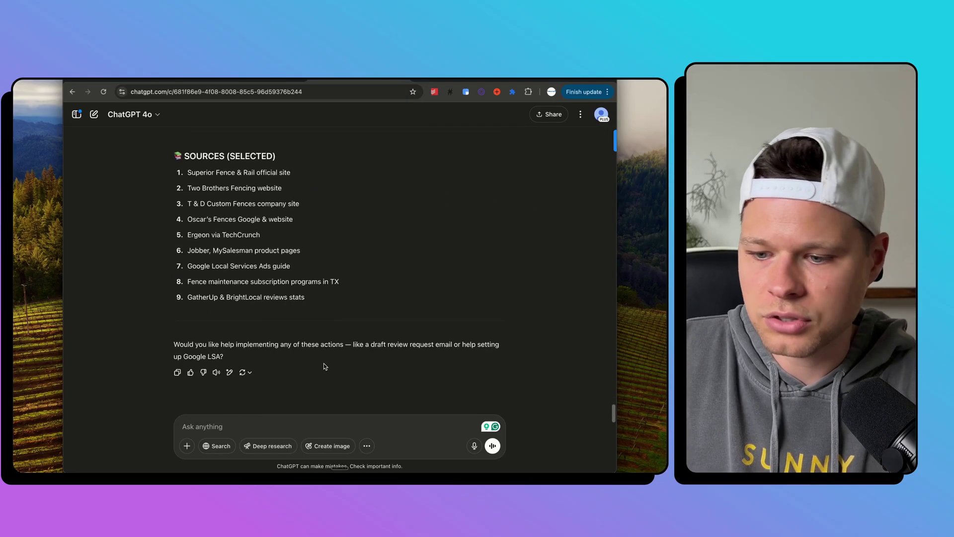
scroll(324, 366, up, 8)
scroll(325, 366, up, 6)
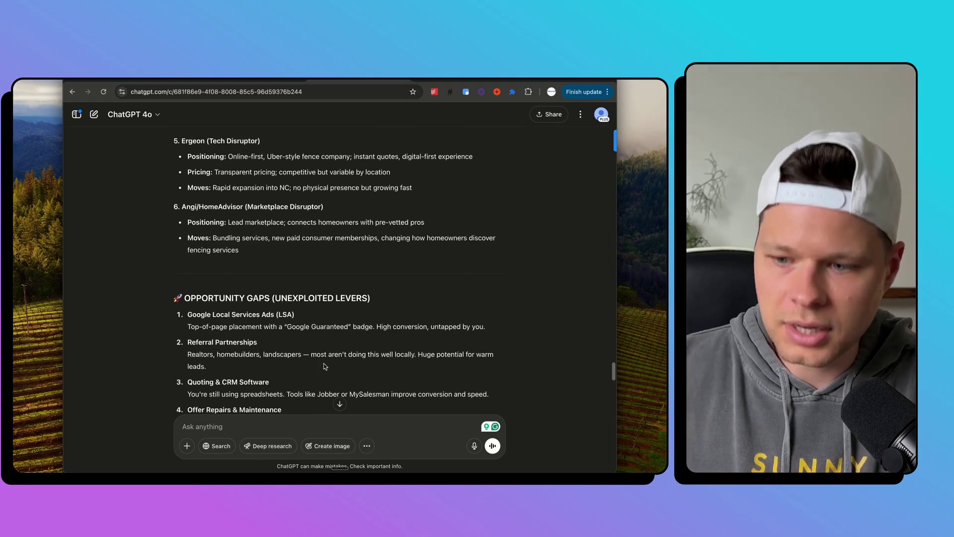
scroll(324, 363, up, 3)
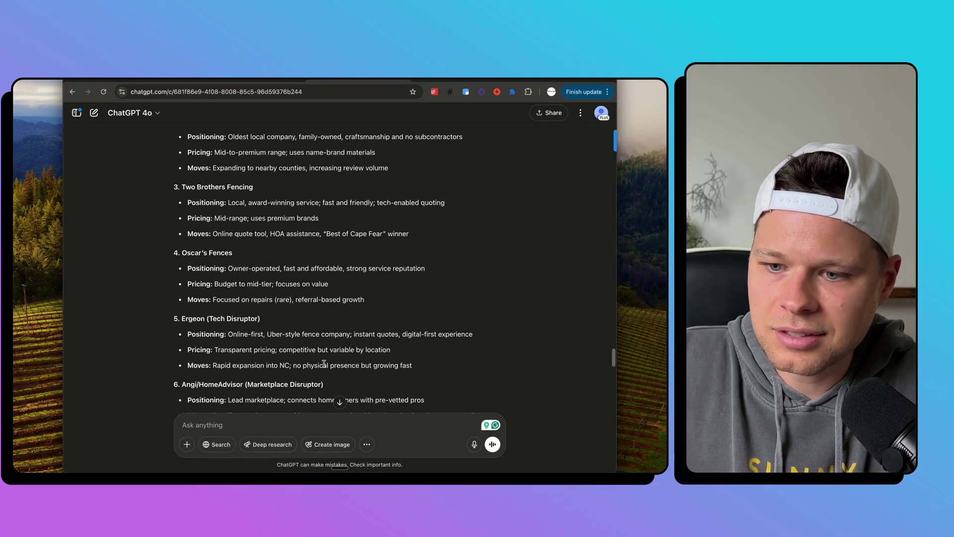
scroll(323, 364, up, 1)
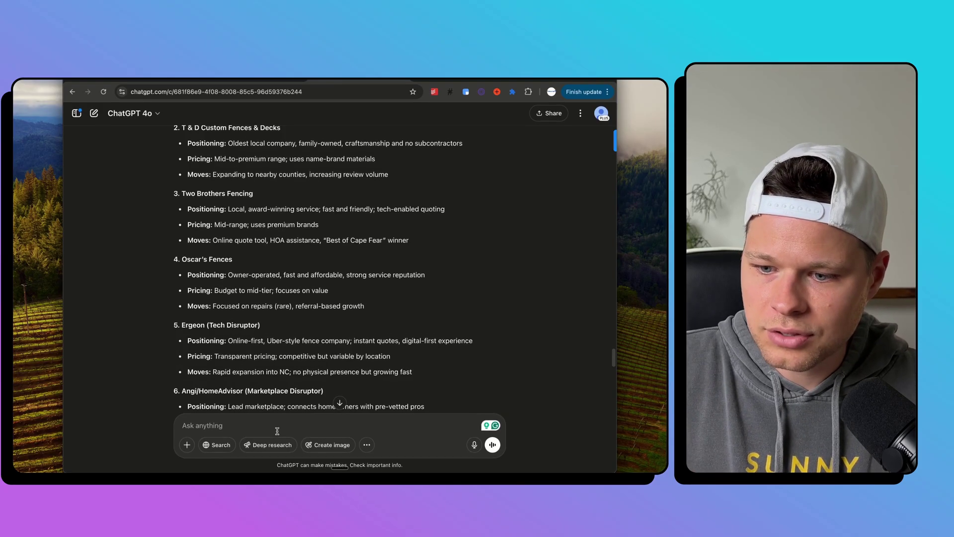
scroll(338, 324, down, 10)
scroll(338, 323, down, 10)
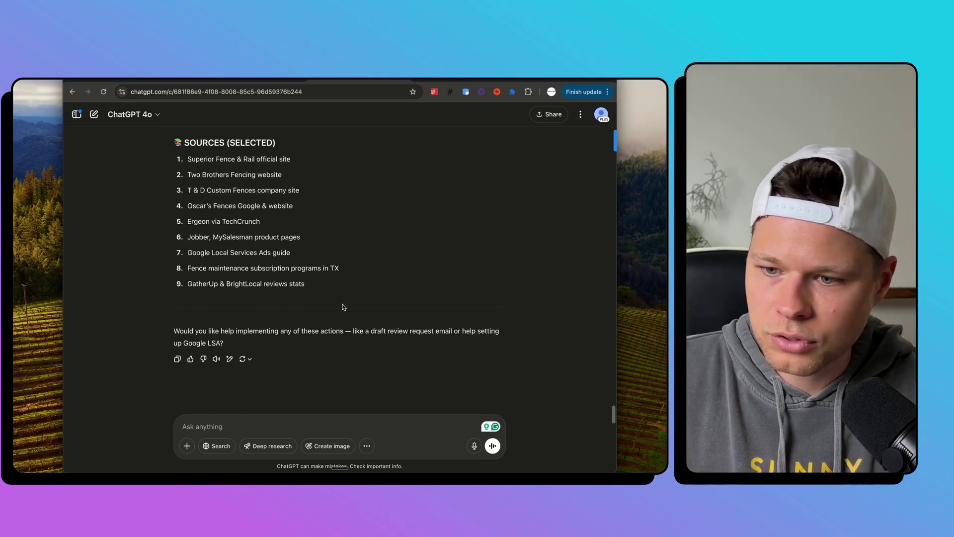
scroll(342, 307, up, 15)
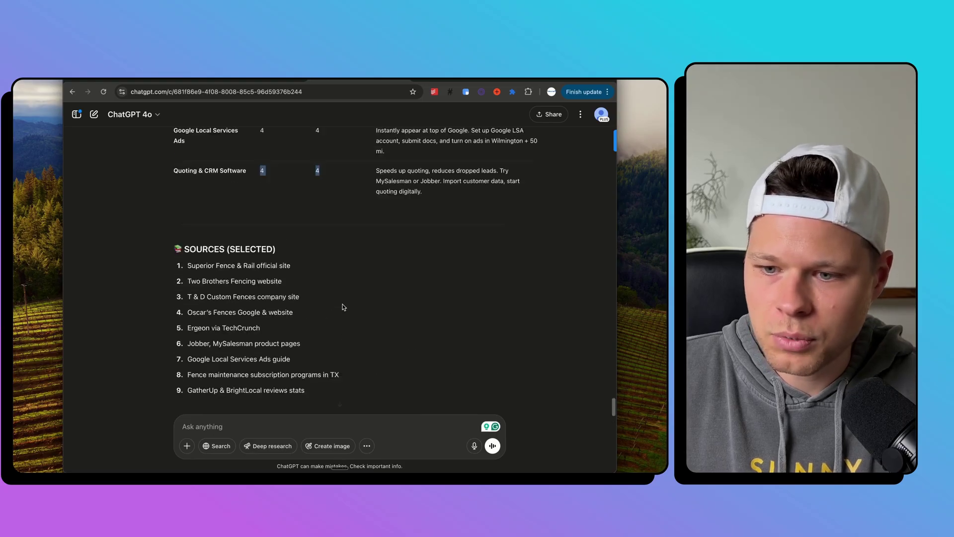
scroll(343, 307, down, 1)
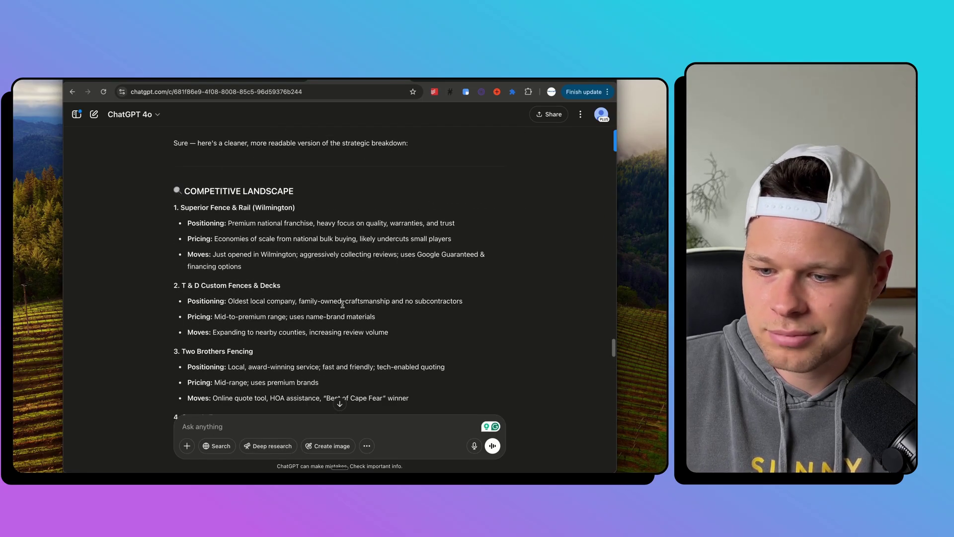
scroll(343, 306, down, 15)
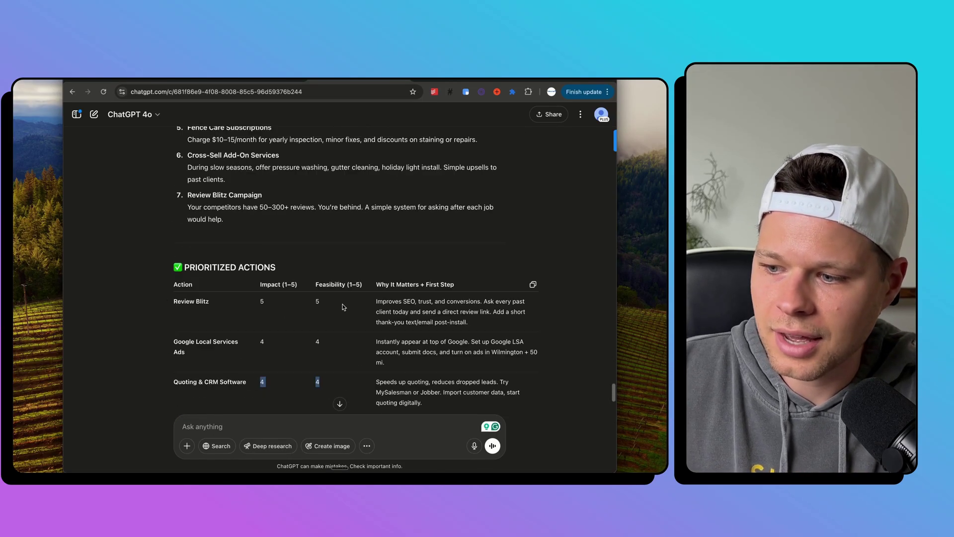